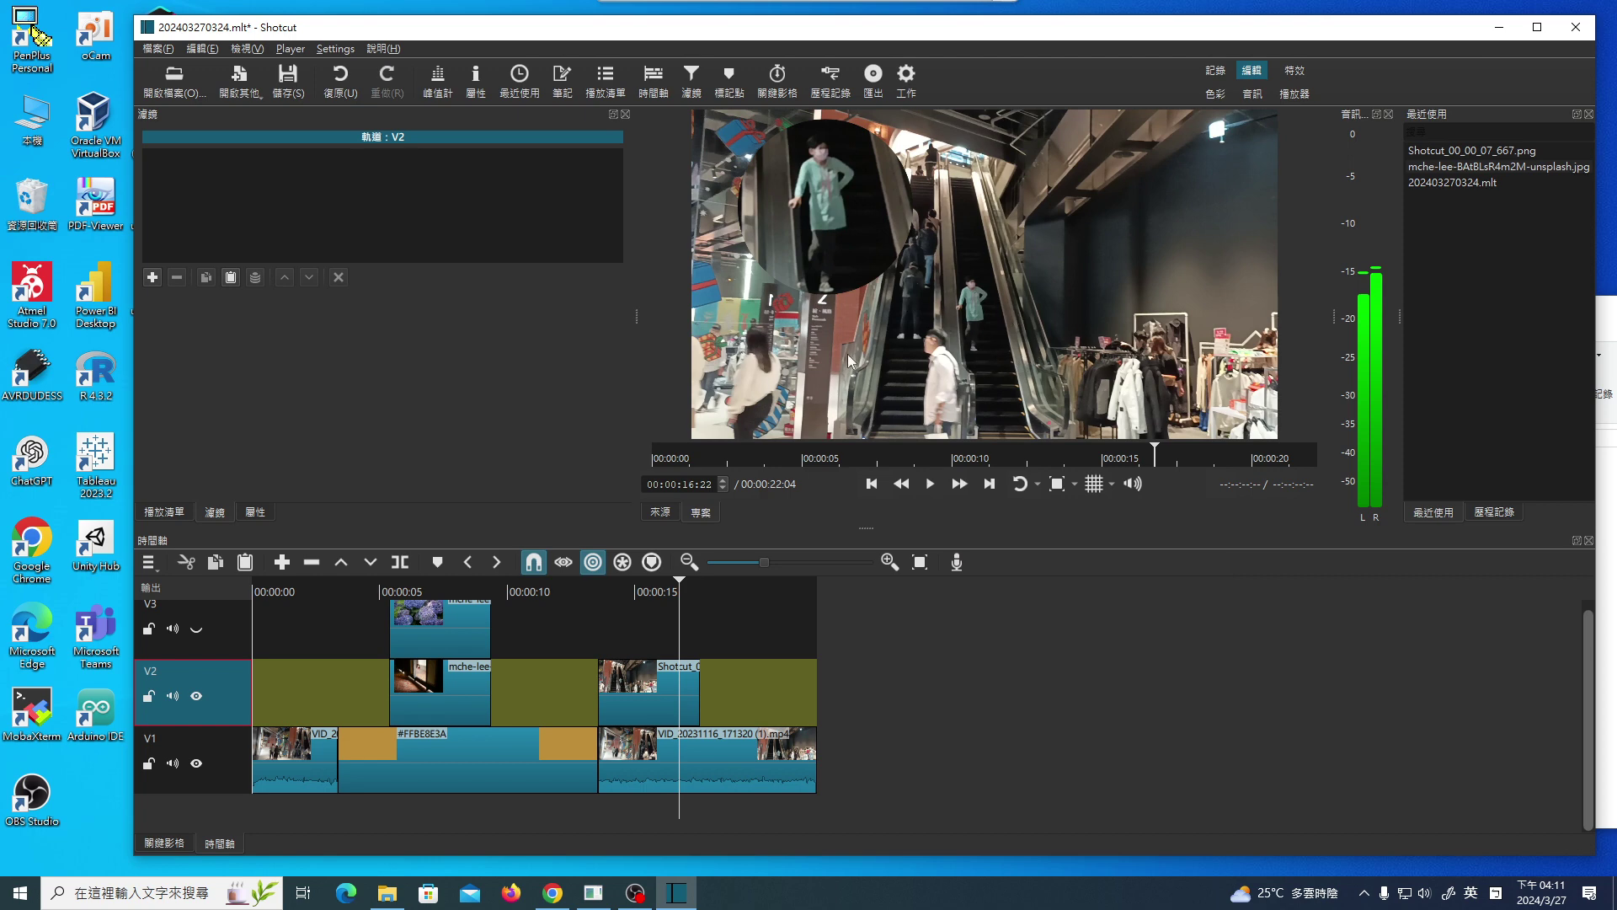
Step: Select the Shotcut_00_00_07_667.png clip on V2 and show the settings of its second 位置、尺寸與旋轉 filter
click(635, 678)
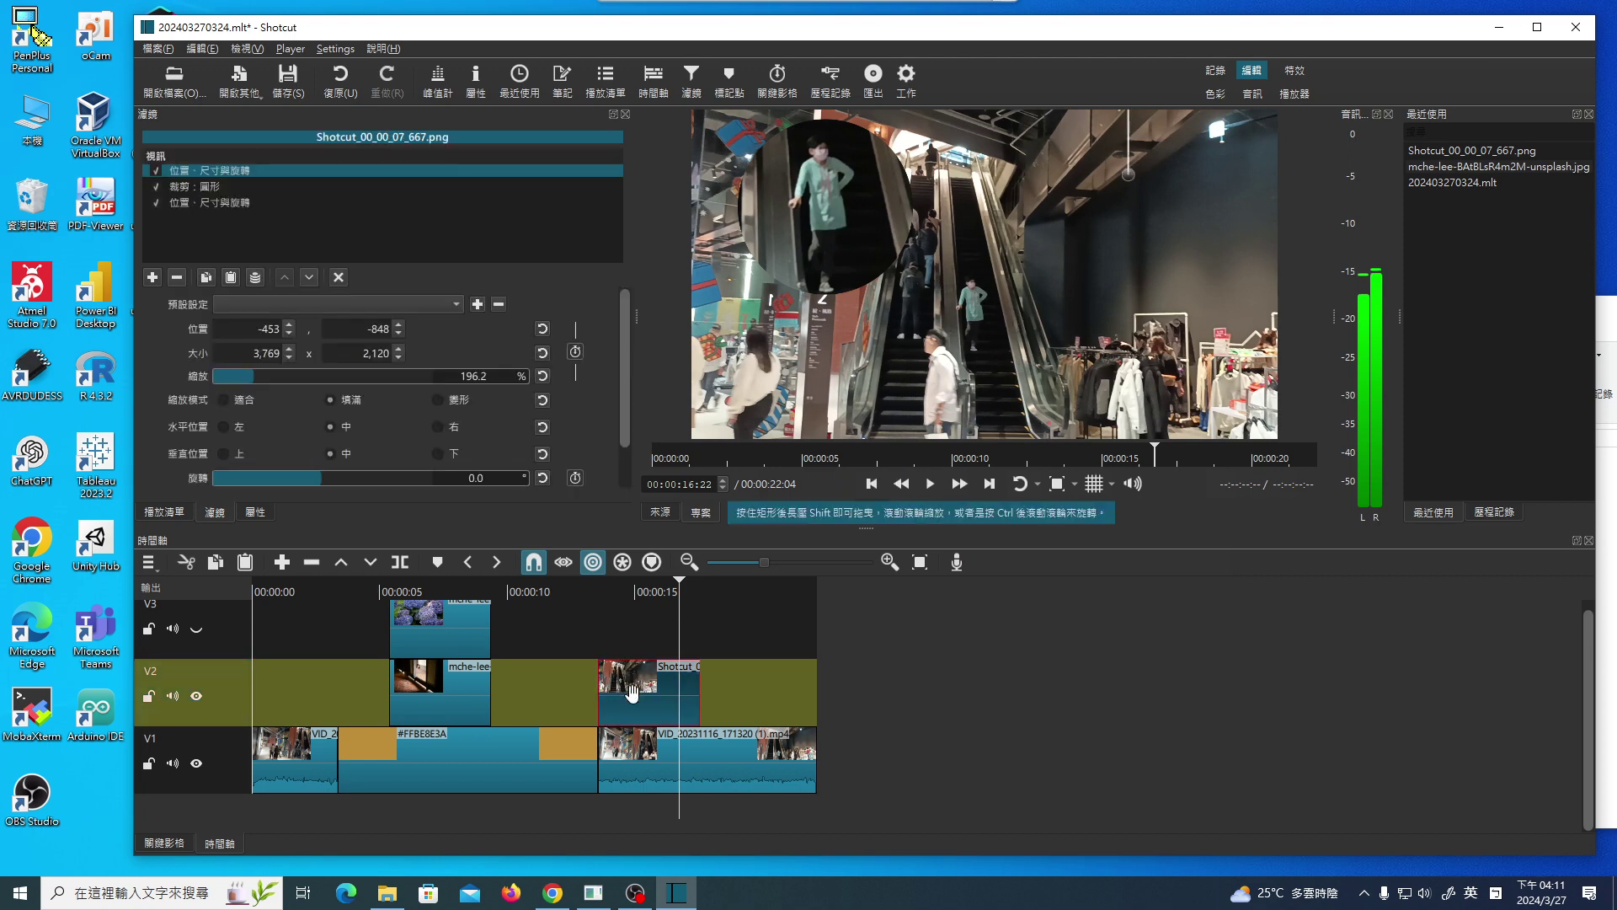
click(237, 204)
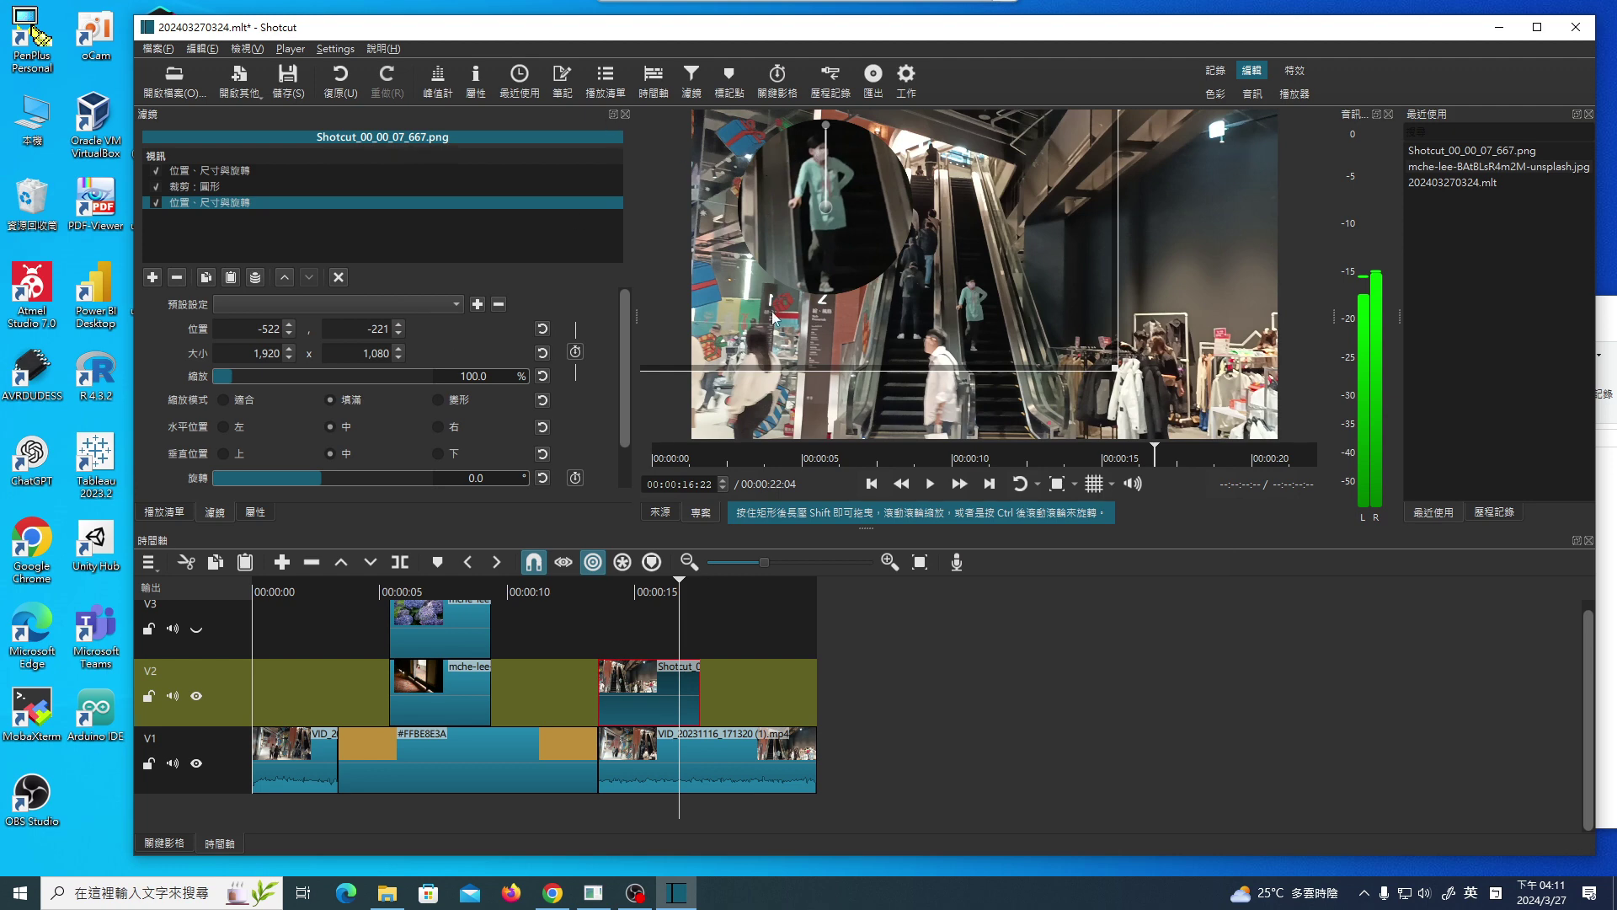
Step: Try an opacity (不透明度) filter on the V2 image clip and remove it
click(155, 276)
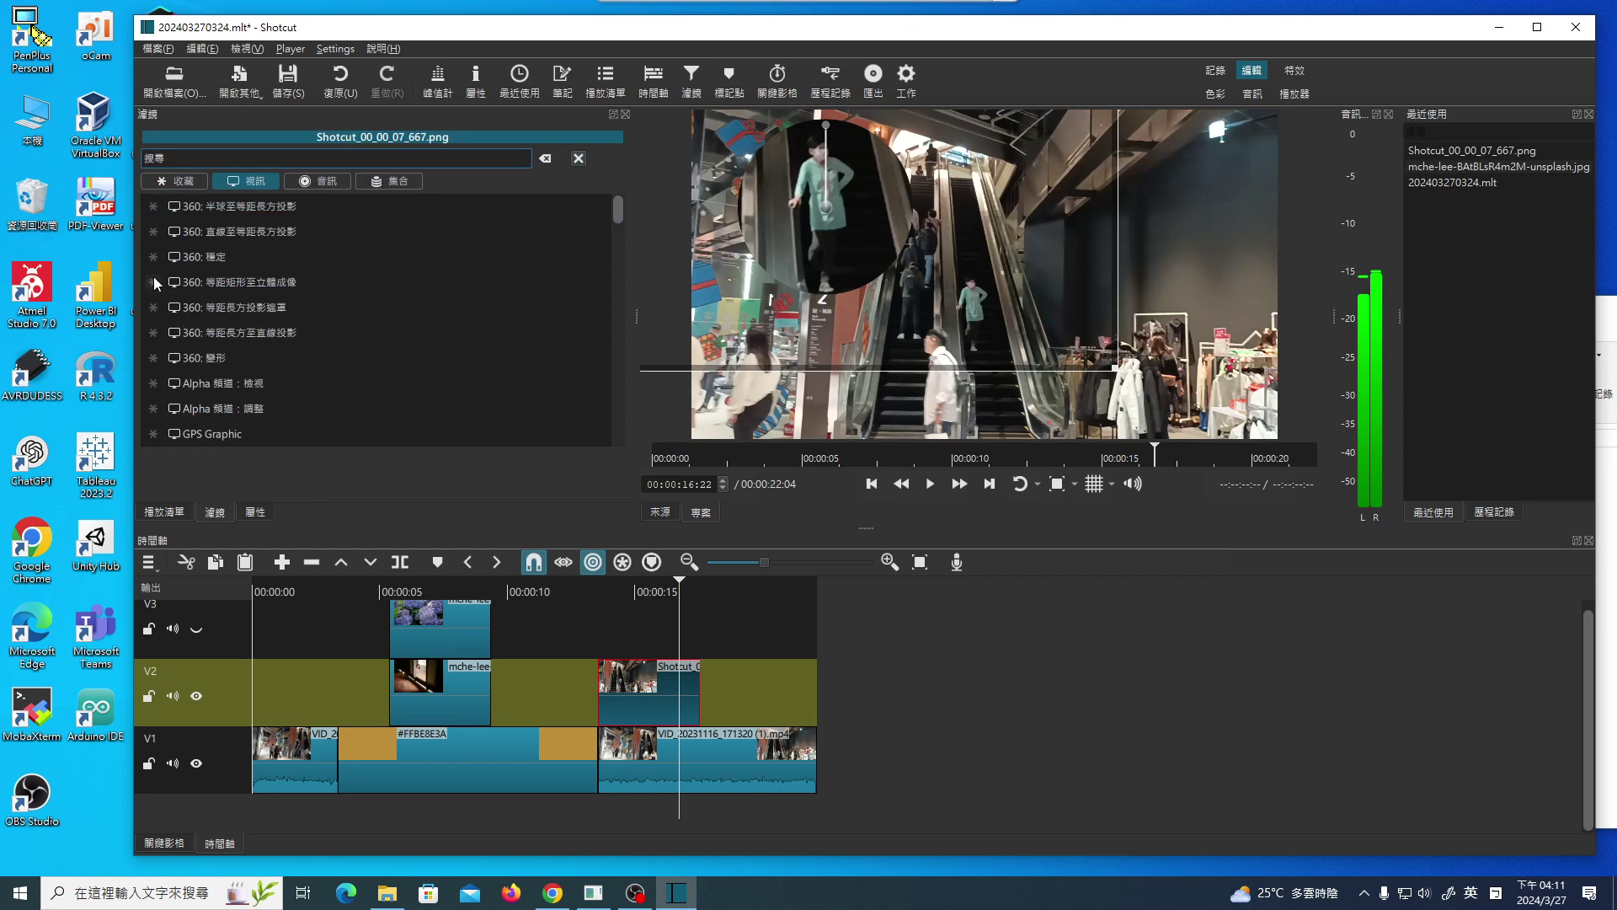
scroll(285, 314, down, 2)
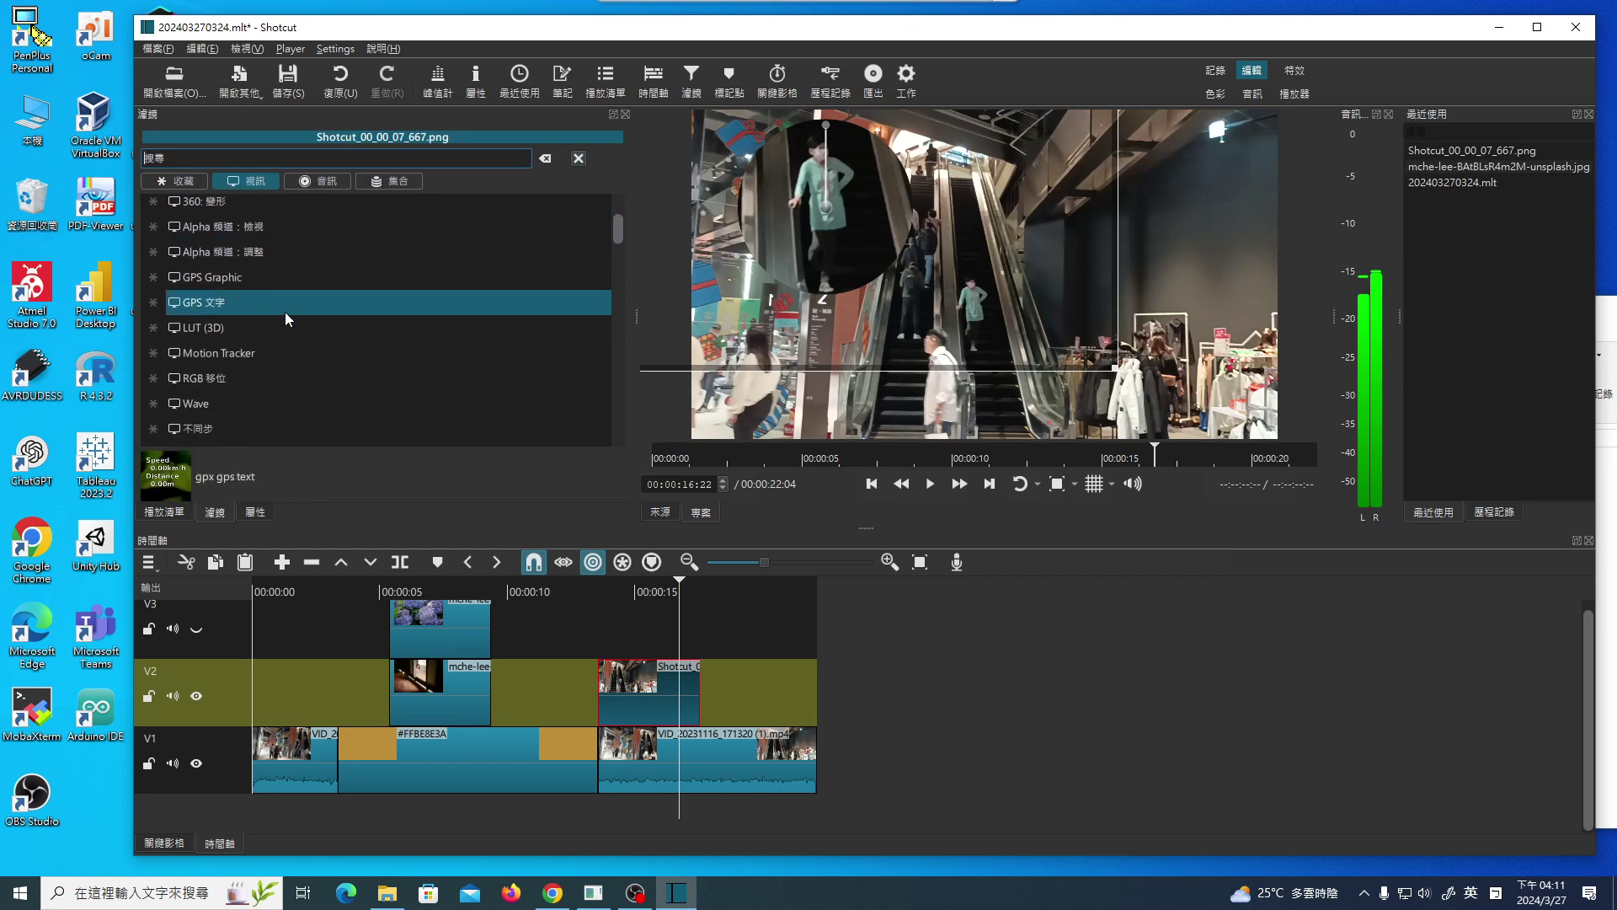
scroll(267, 342, down, 1)
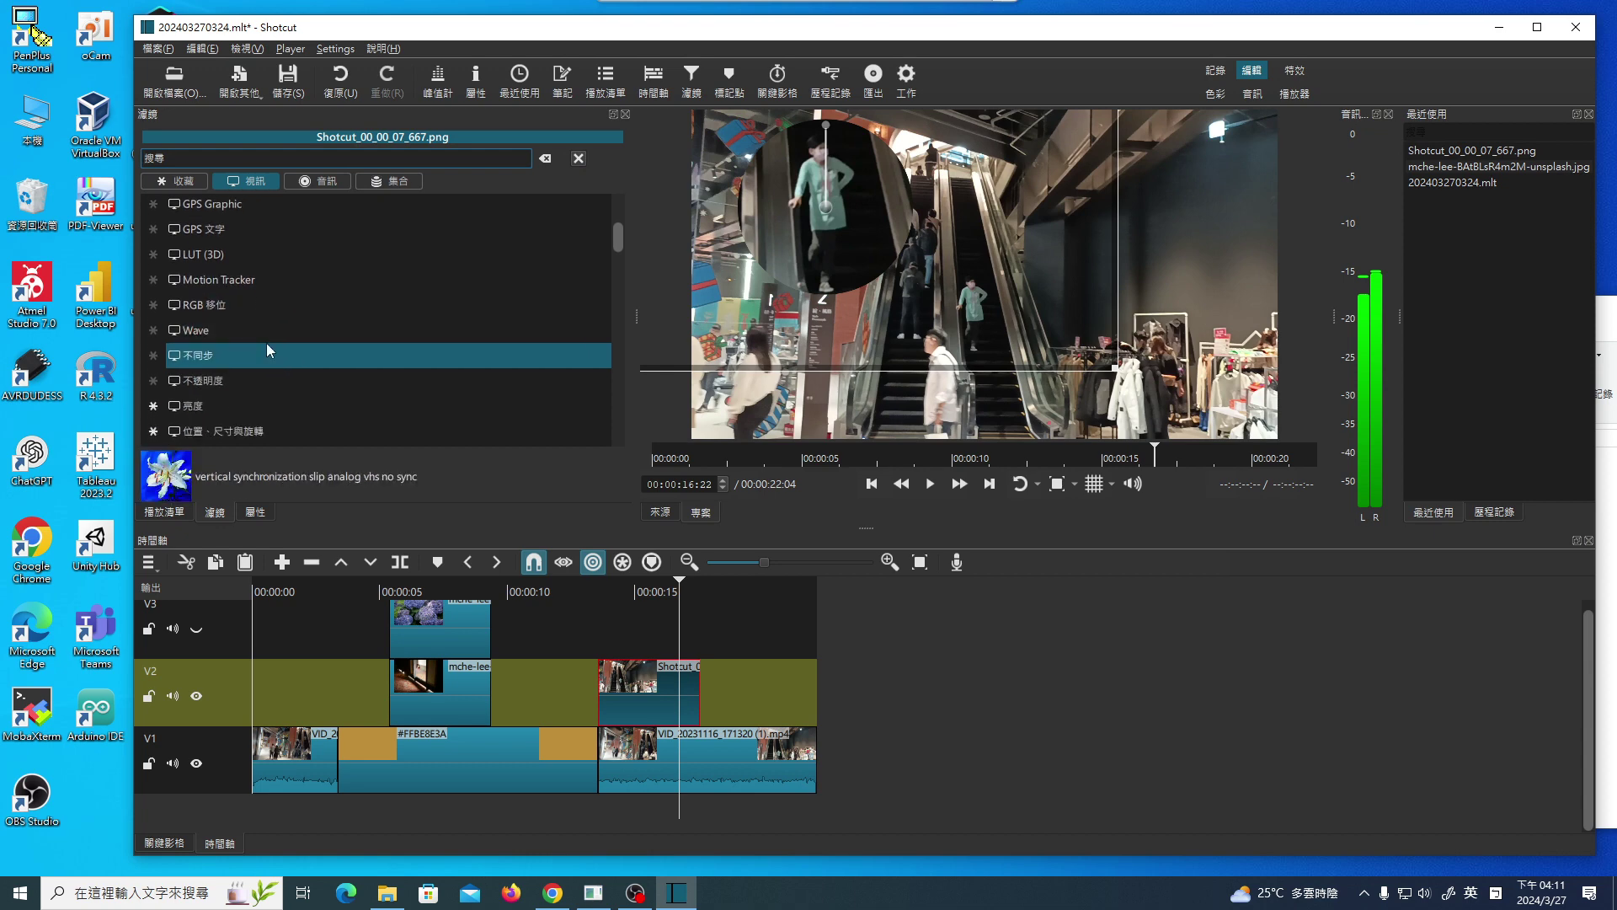
click(243, 381)
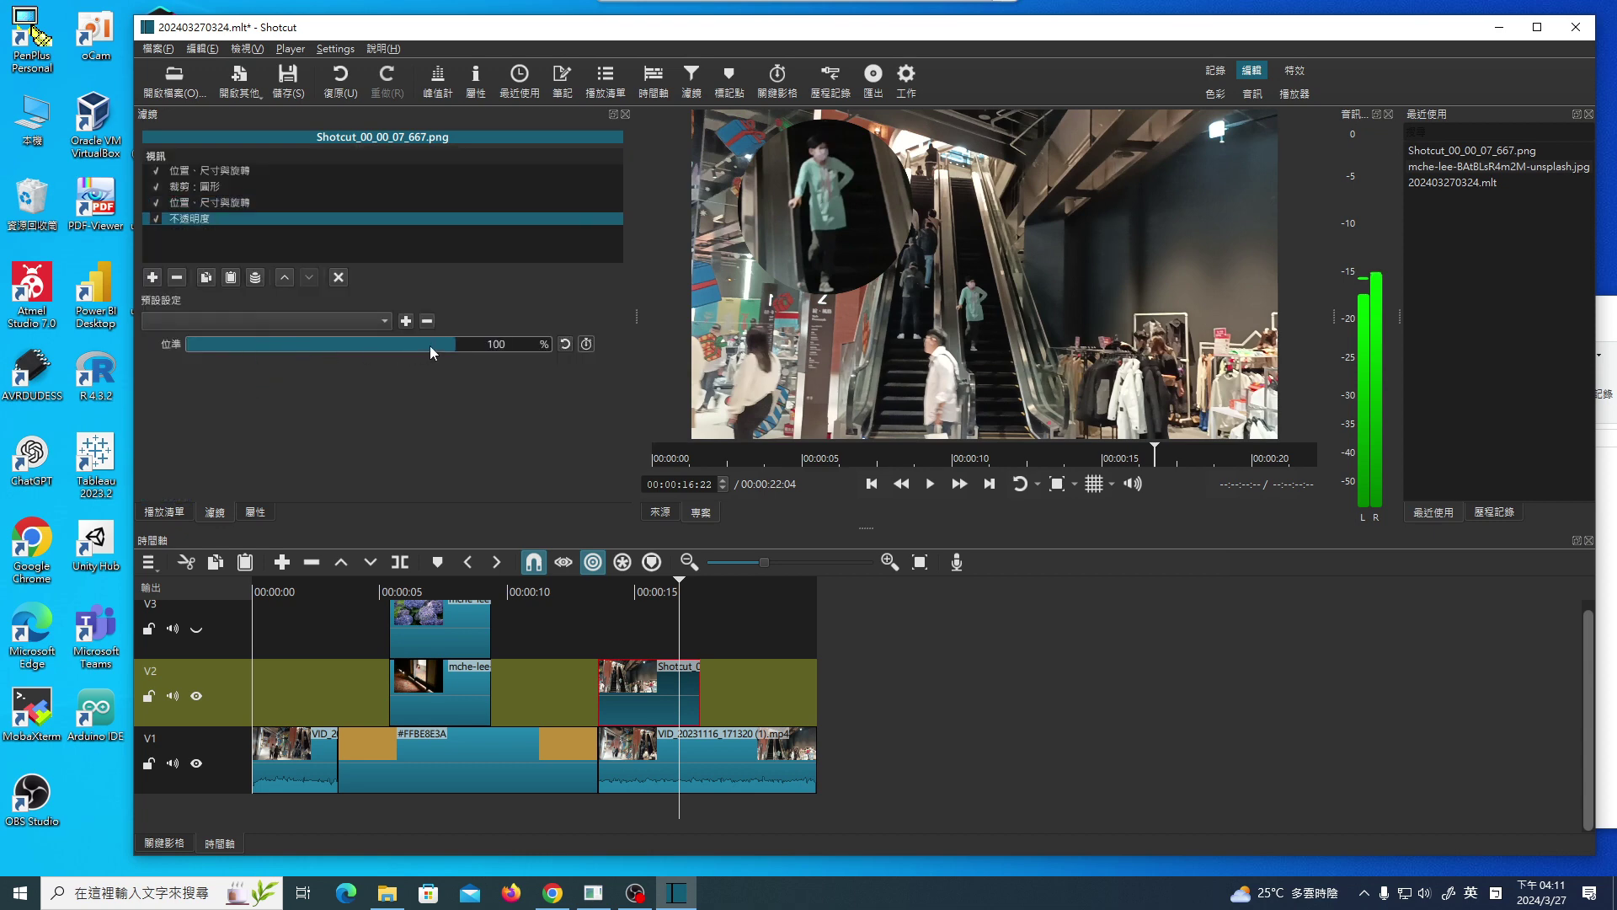
drag(430, 345, 470, 360)
click(178, 277)
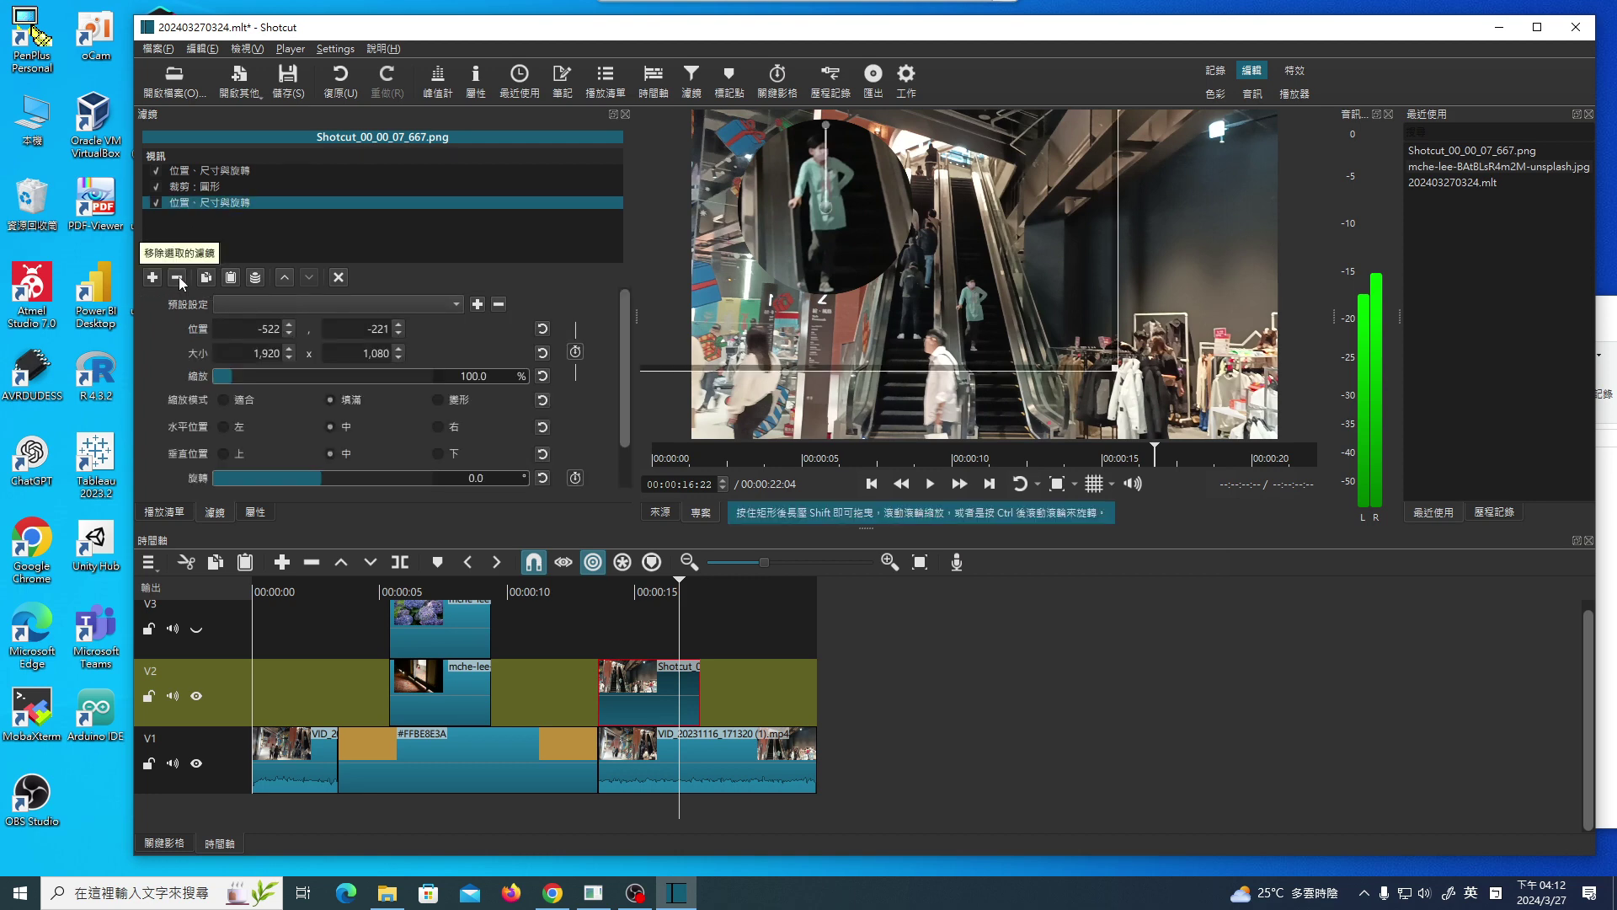
Step: Add a brightness (亮度) filter to the V2 image clip and test its level, returning it to 100%
click(153, 277)
scroll(352, 295, down, 3)
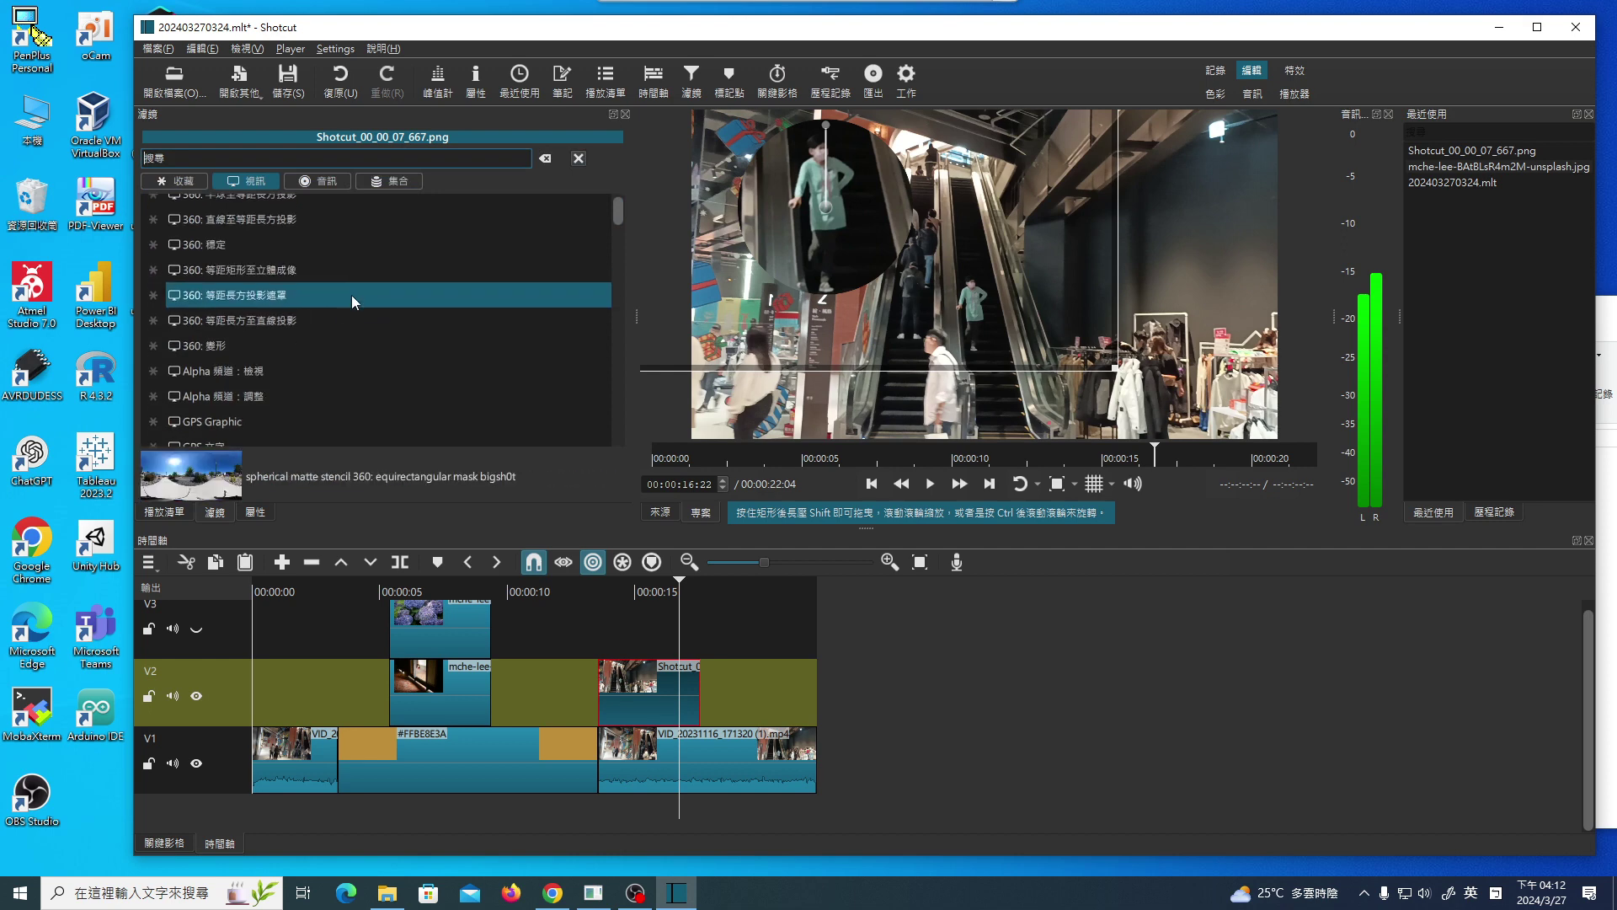
scroll(347, 294, down, 1)
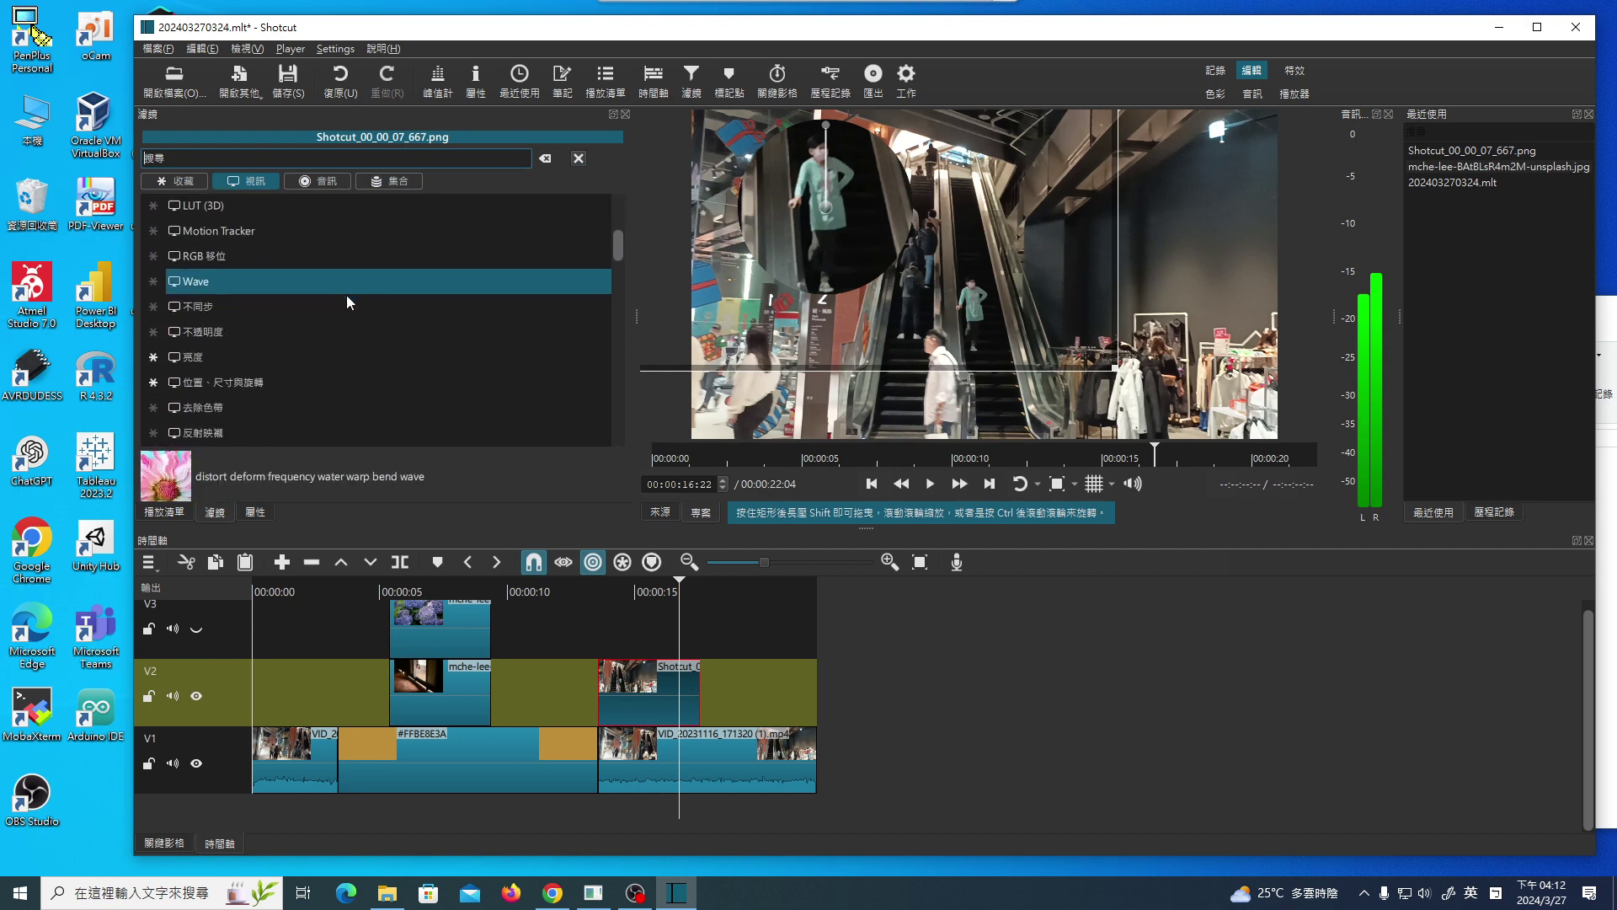
click(251, 357)
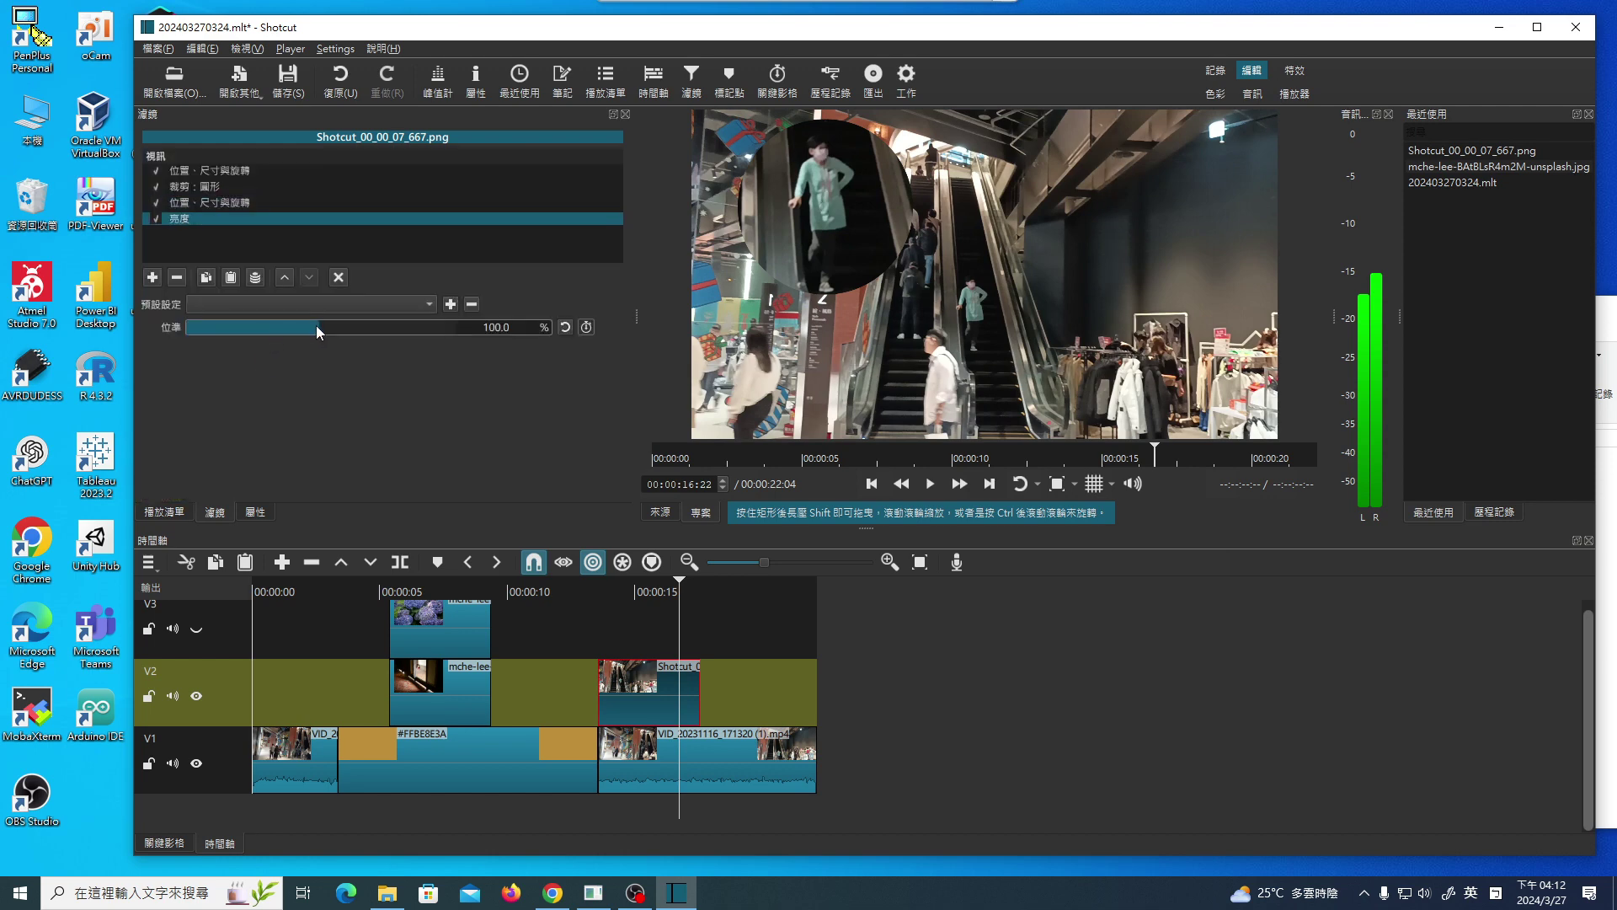
drag(316, 325, 433, 346)
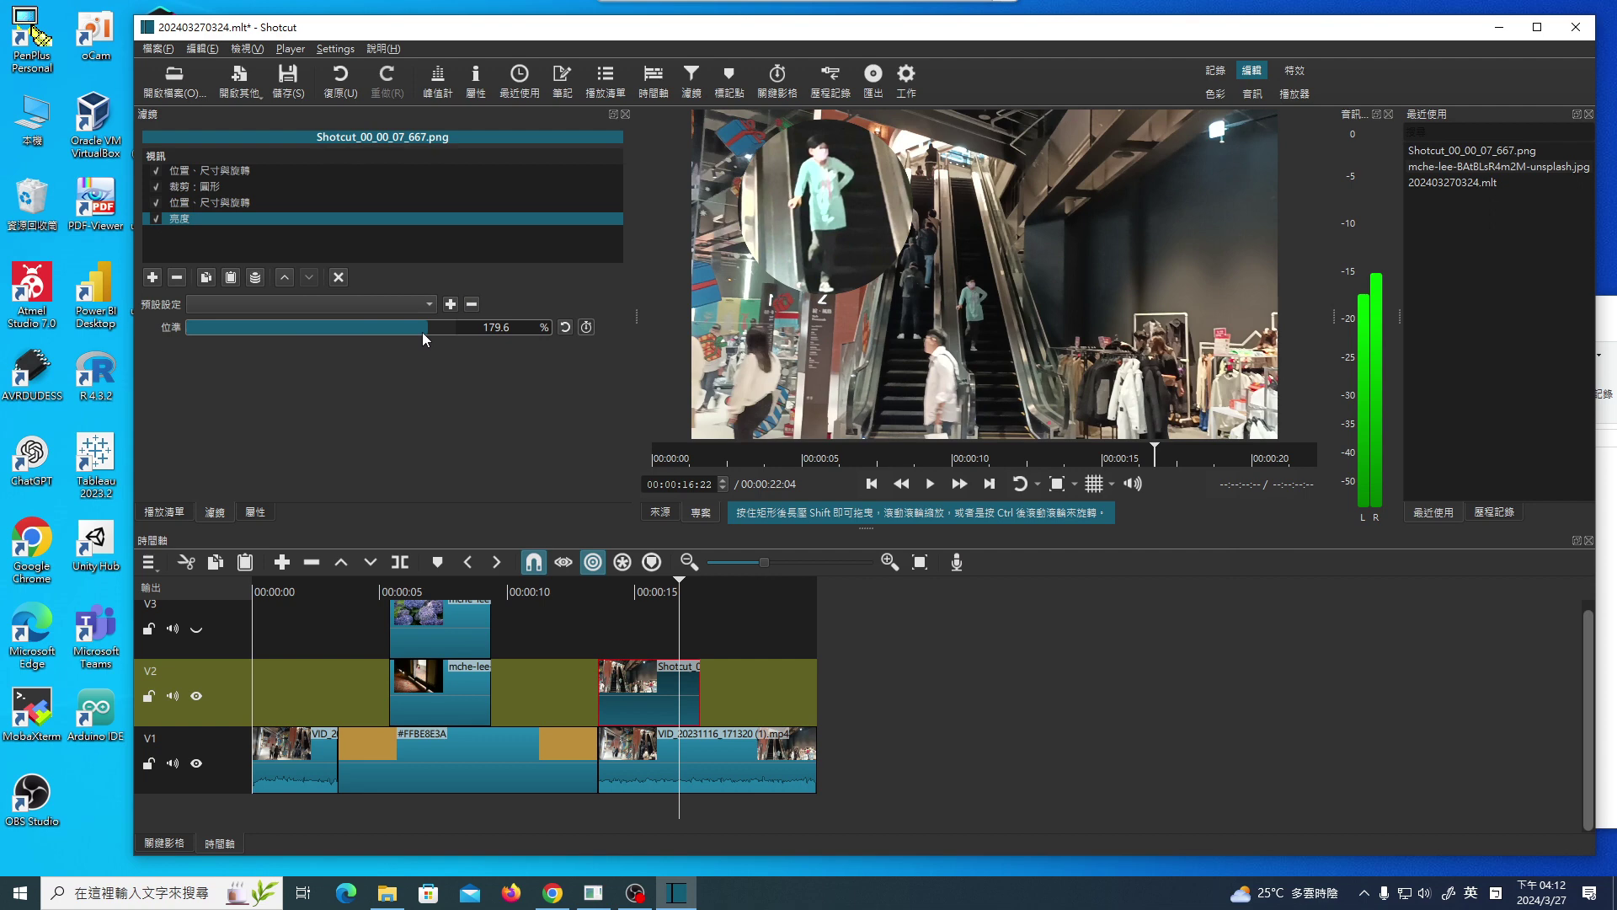
drag(419, 328, 323, 335)
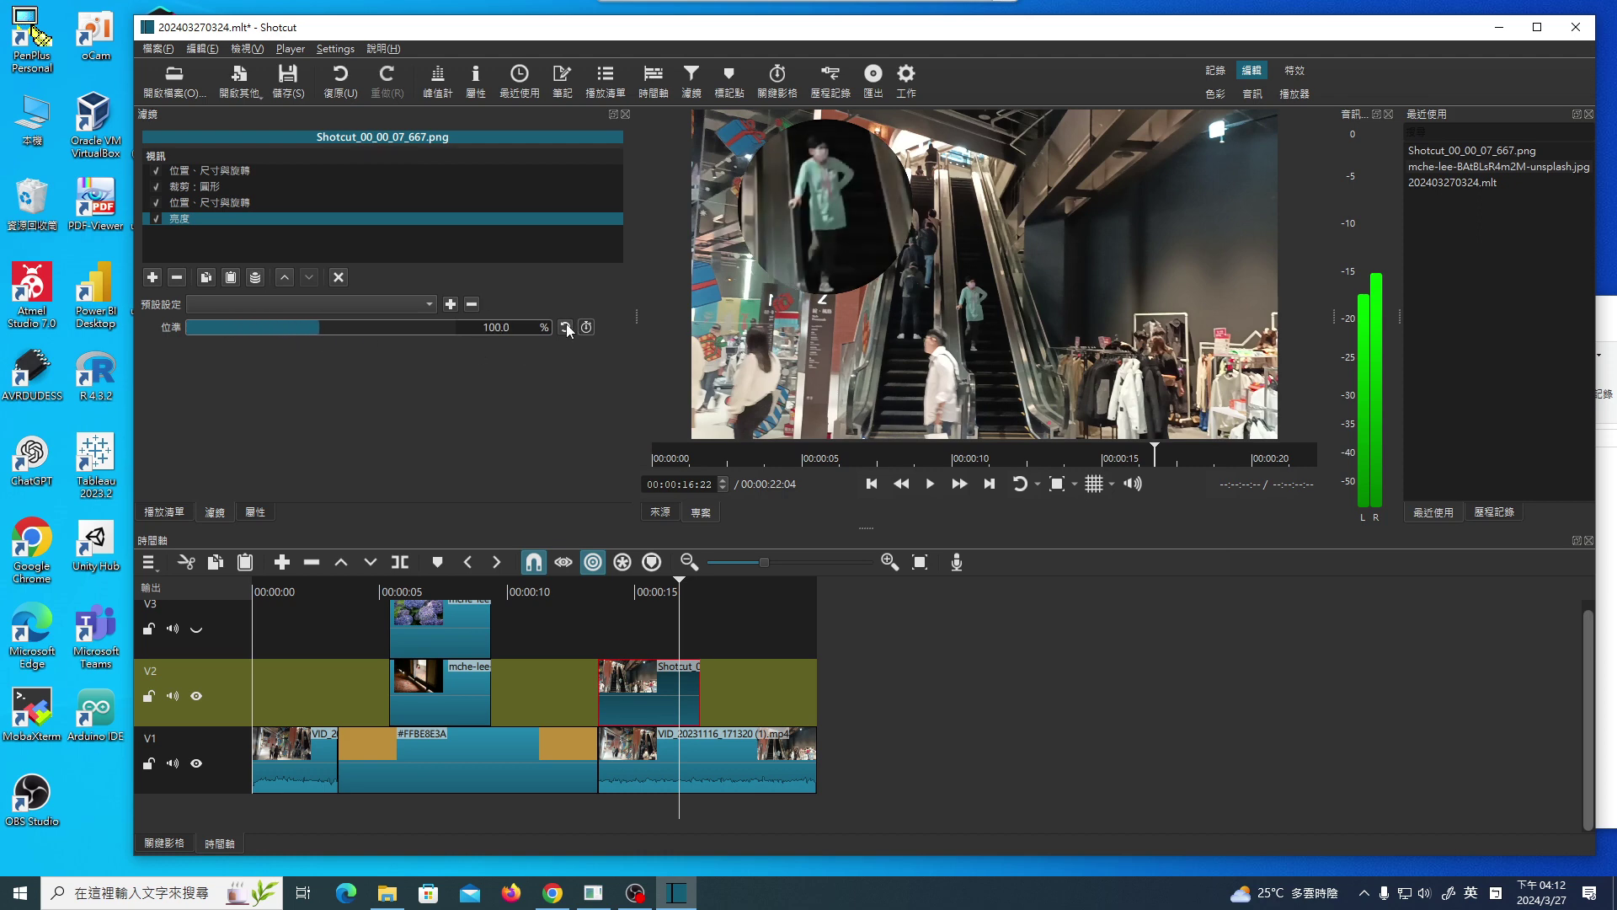
Step: Add a hue/lightness/saturation (色調 / 亮度 / 飽和度) video filter to the V2 image clip
click(150, 278)
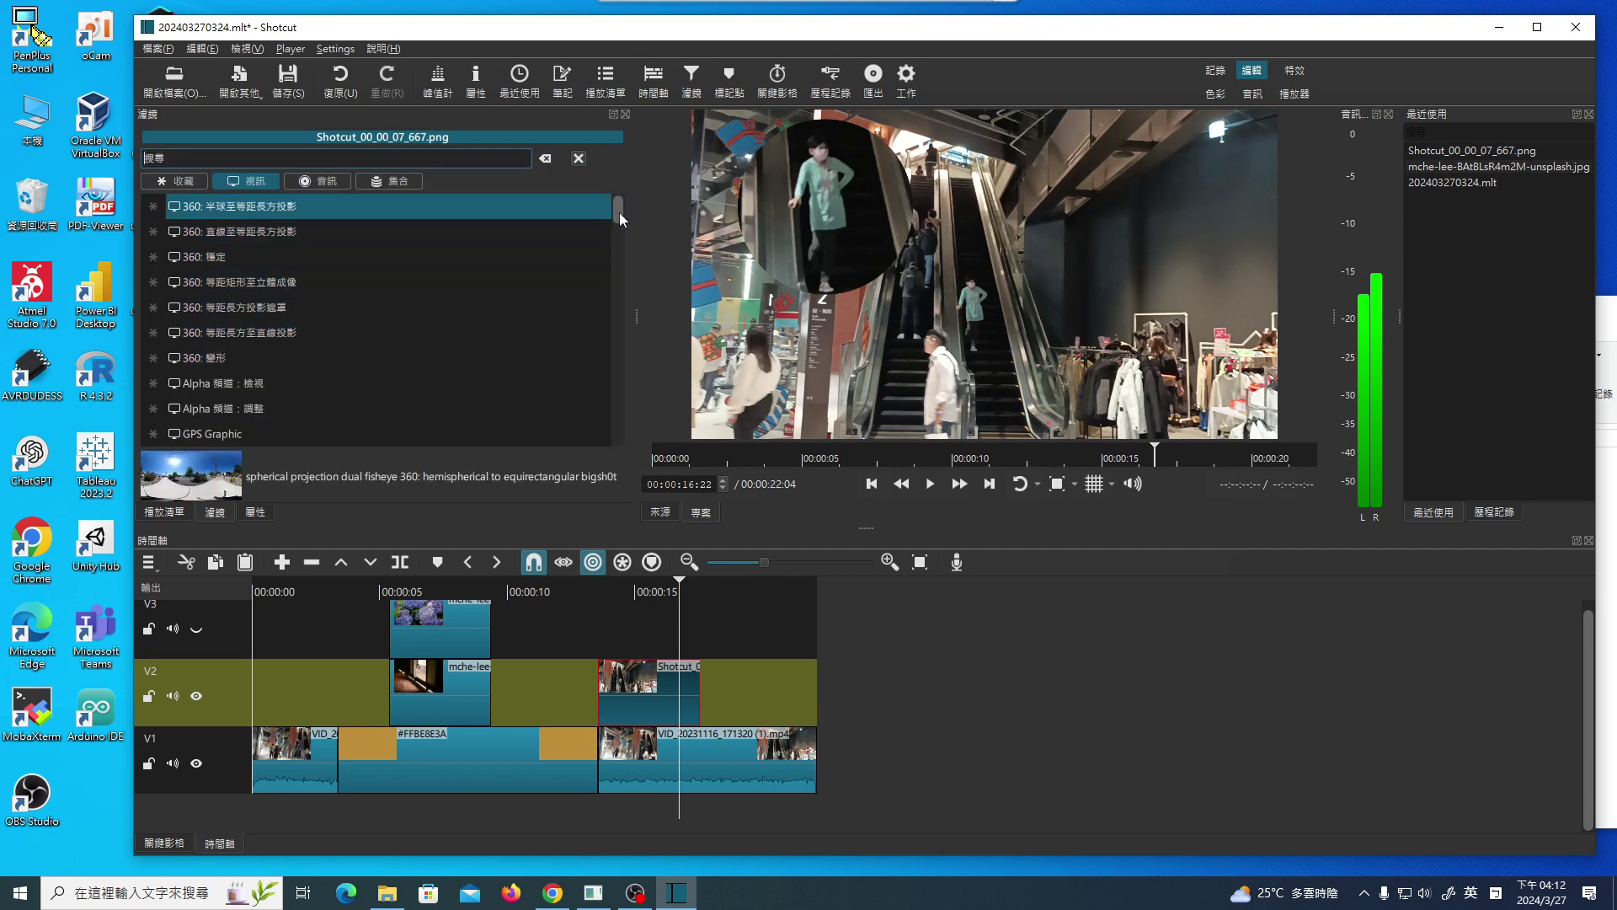
drag(618, 203, 618, 215)
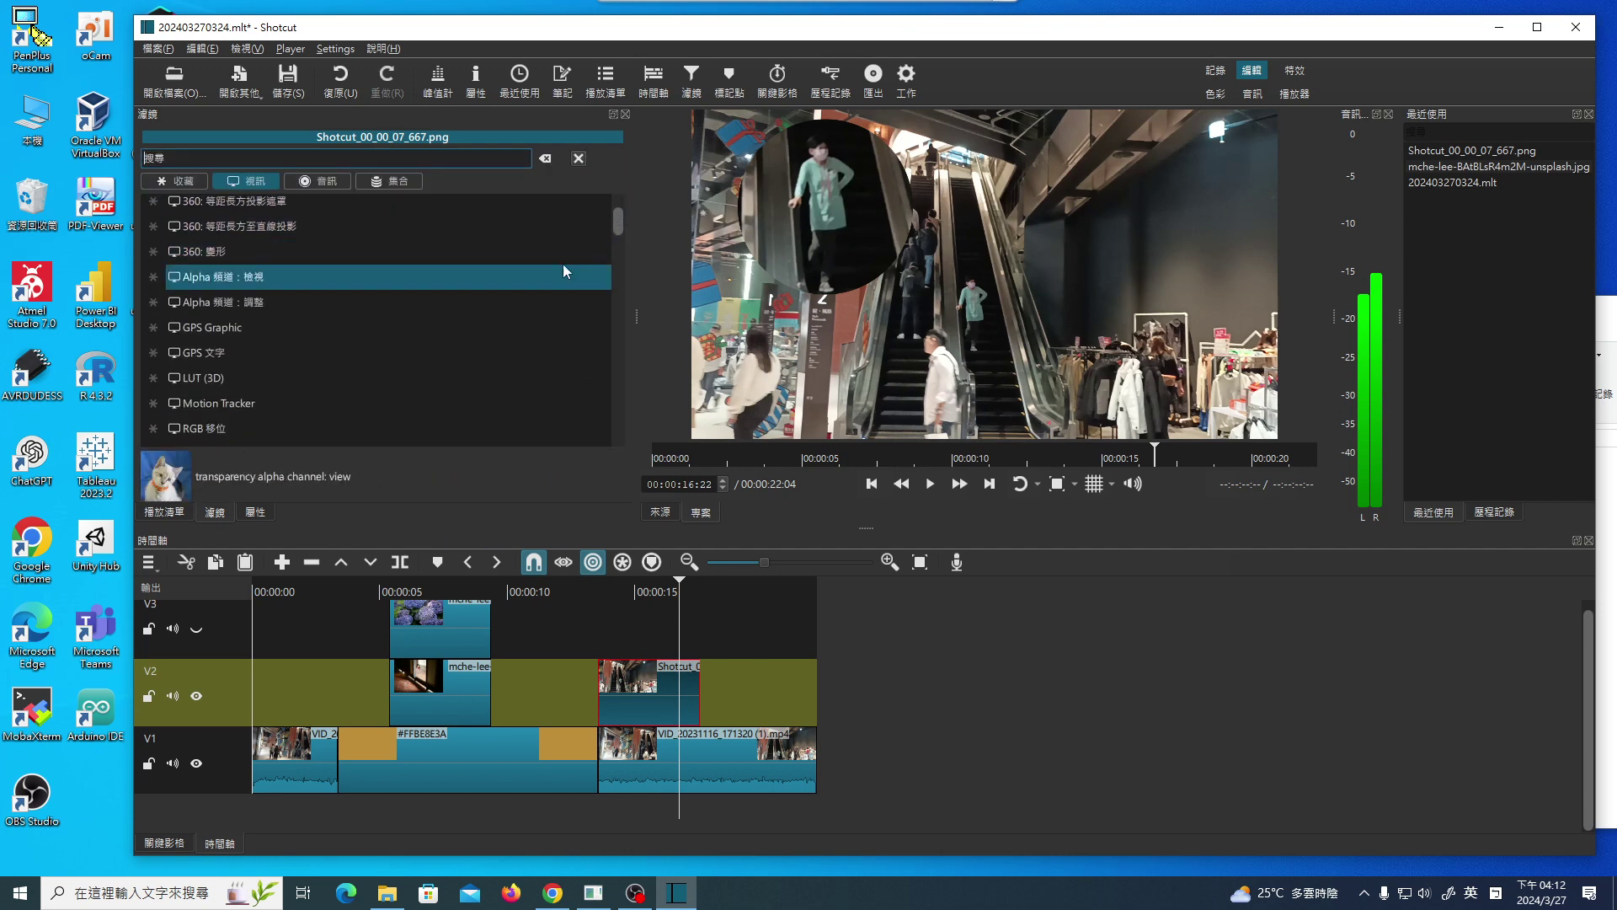
scroll(451, 319, down, 2)
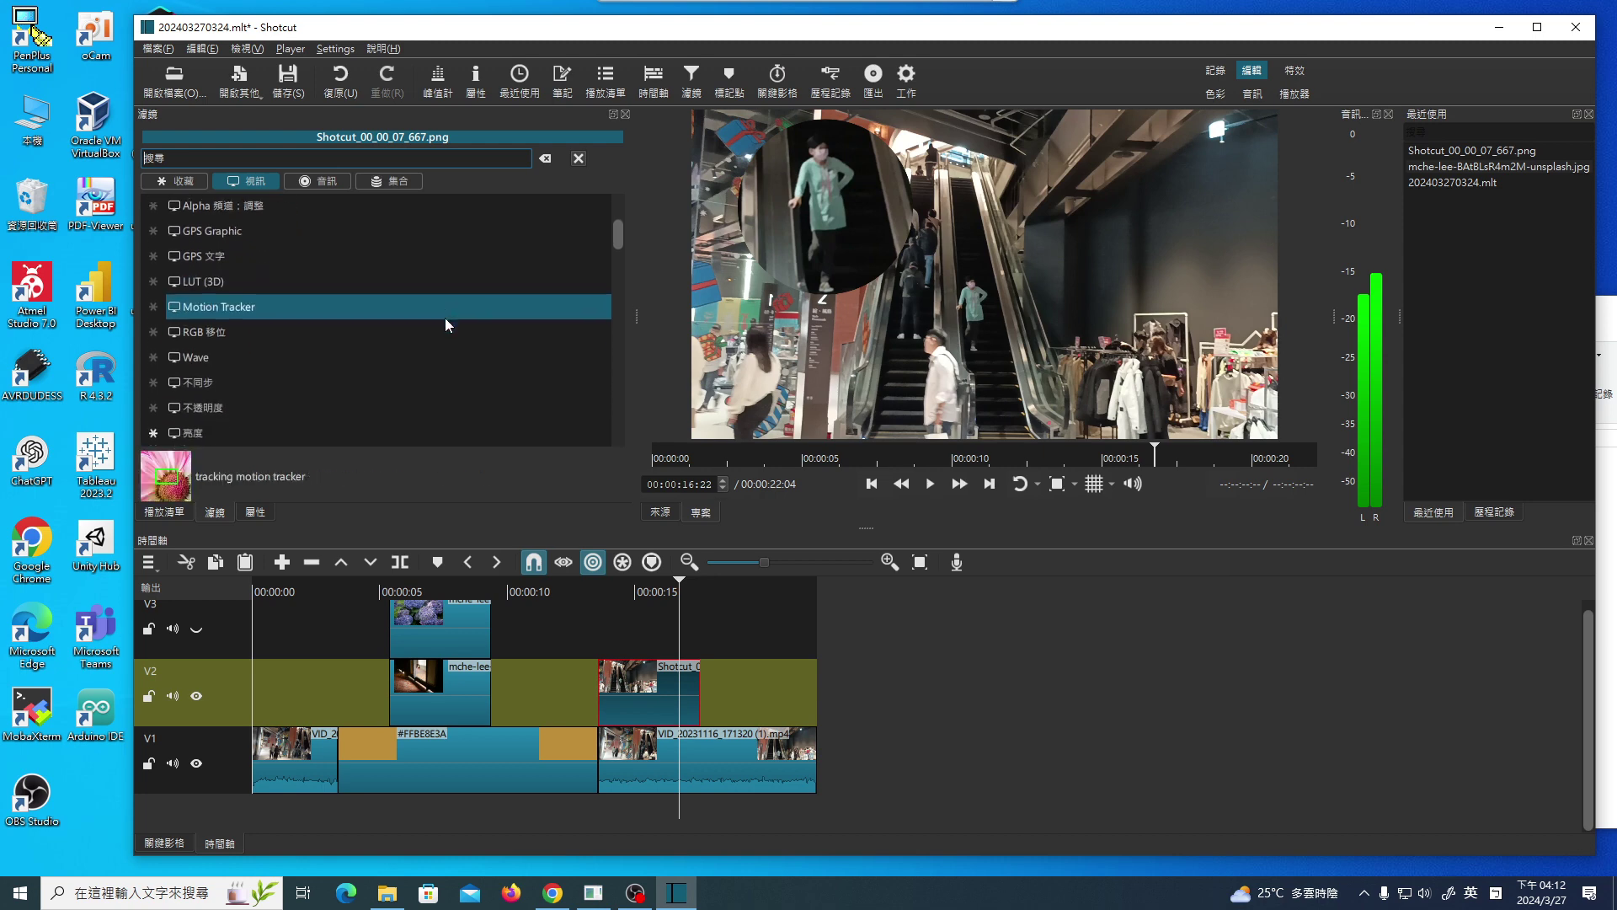
scroll(441, 330, down, 1)
scroll(422, 340, down, 3)
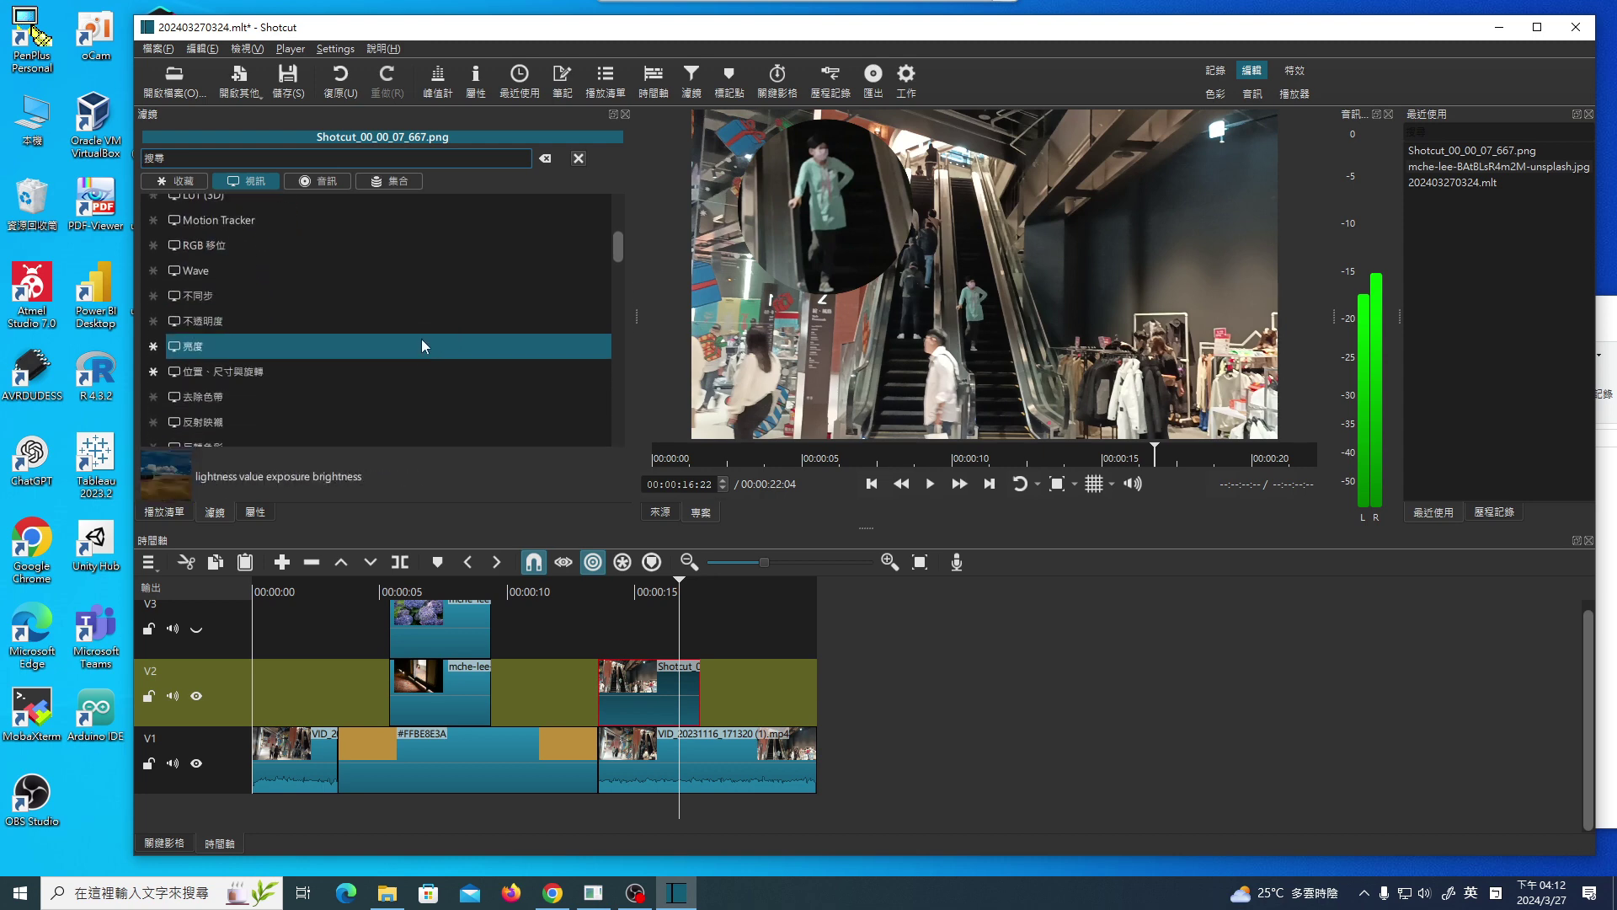
scroll(414, 333, down, 3)
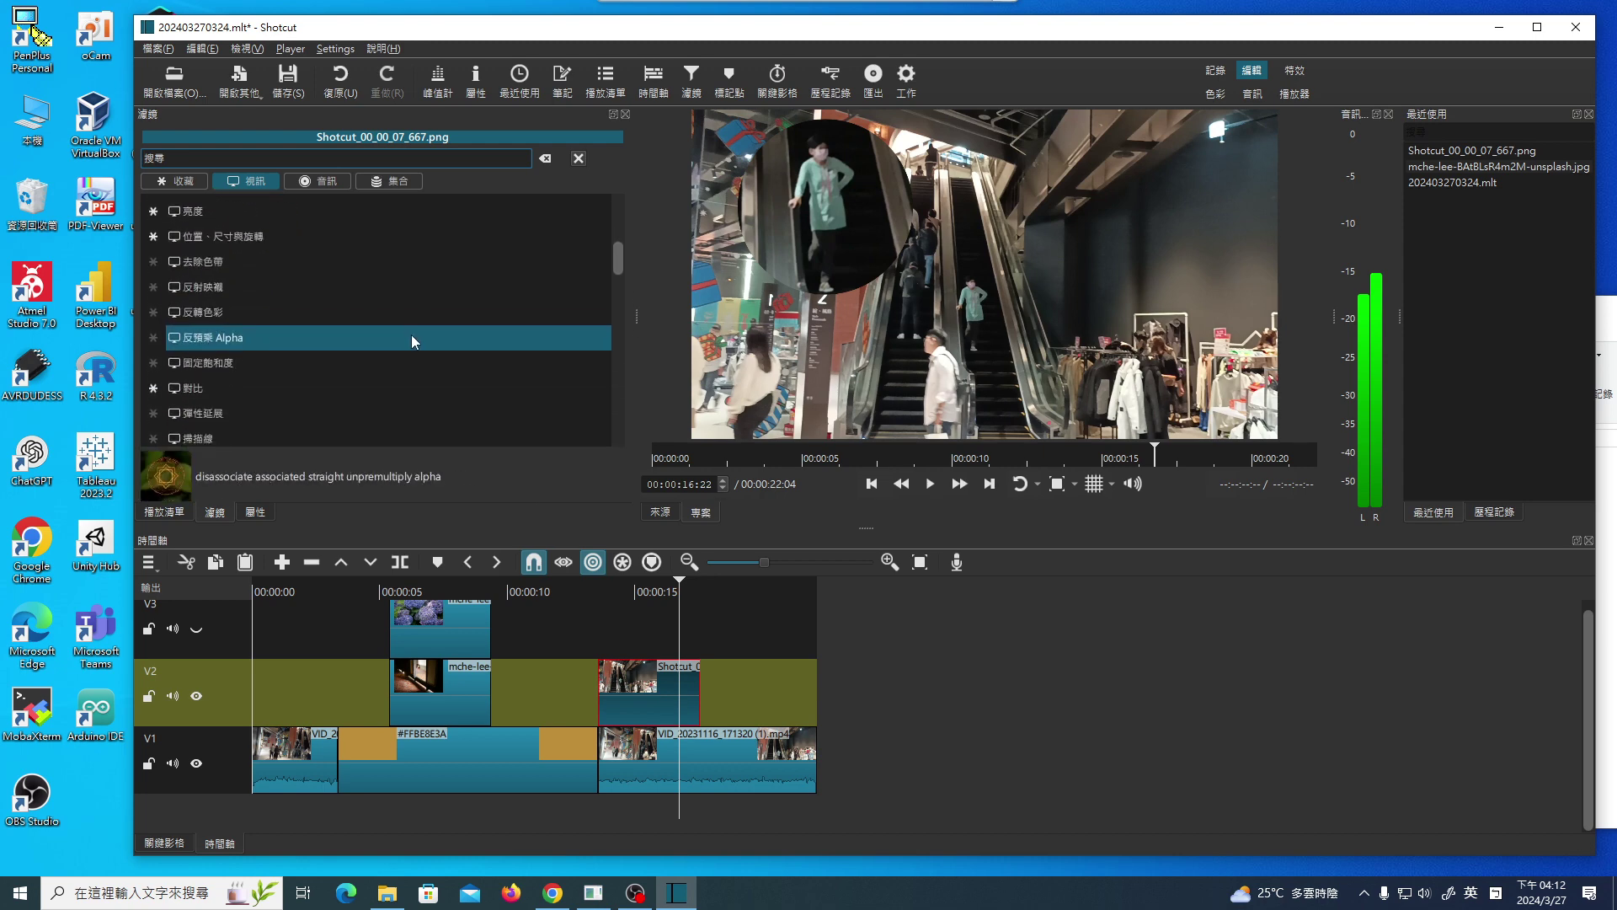
scroll(411, 334, down, 1)
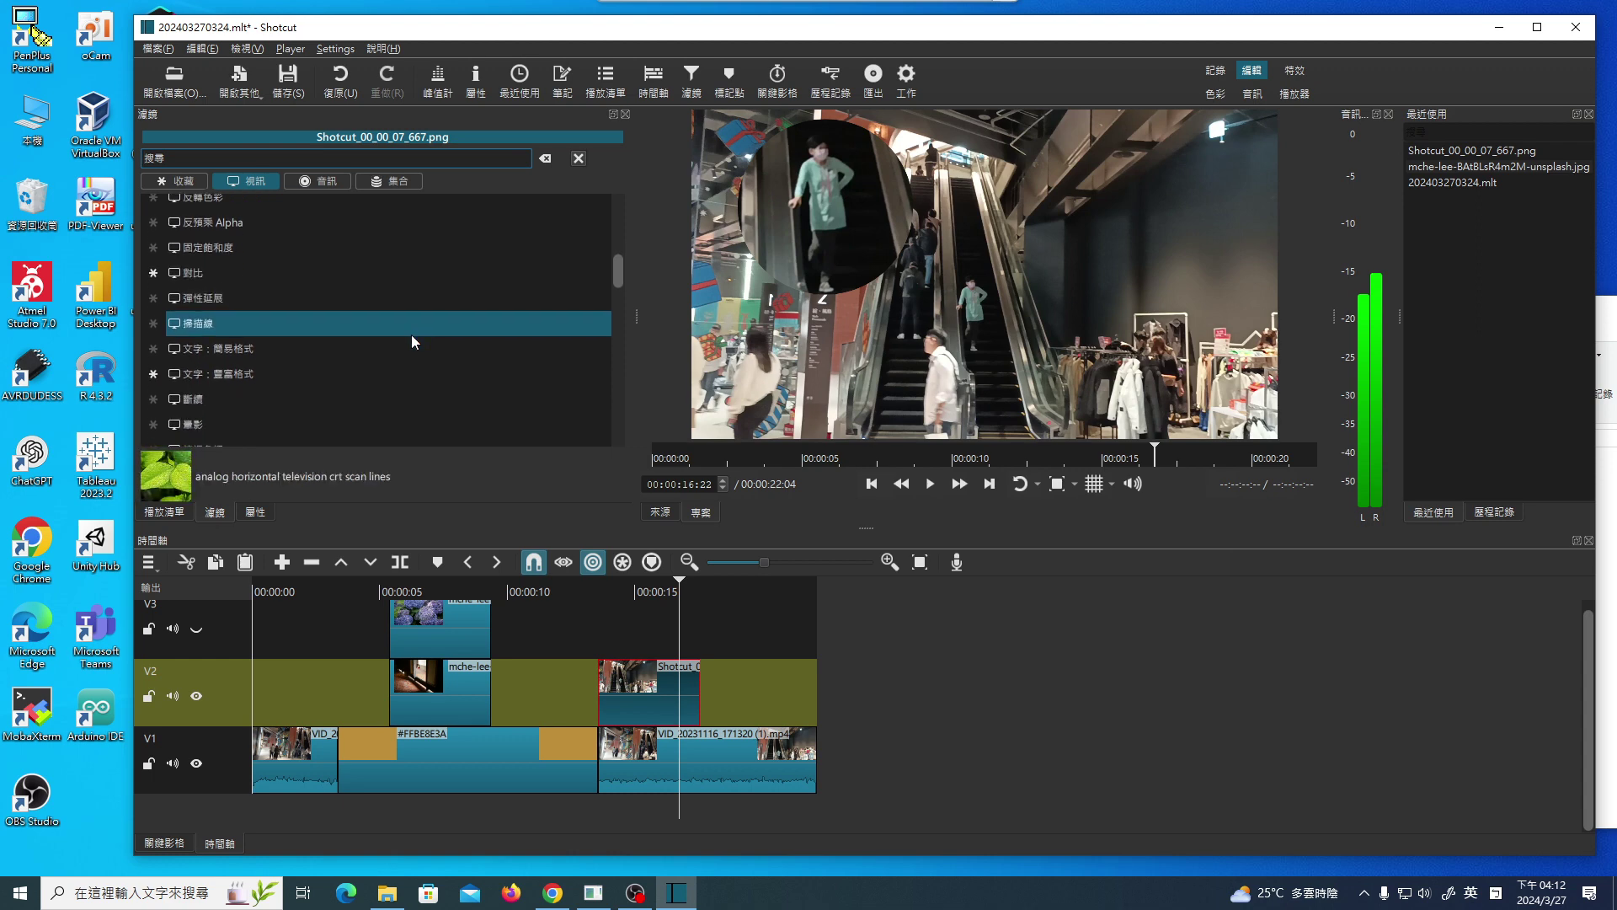
scroll(411, 334, down, 4)
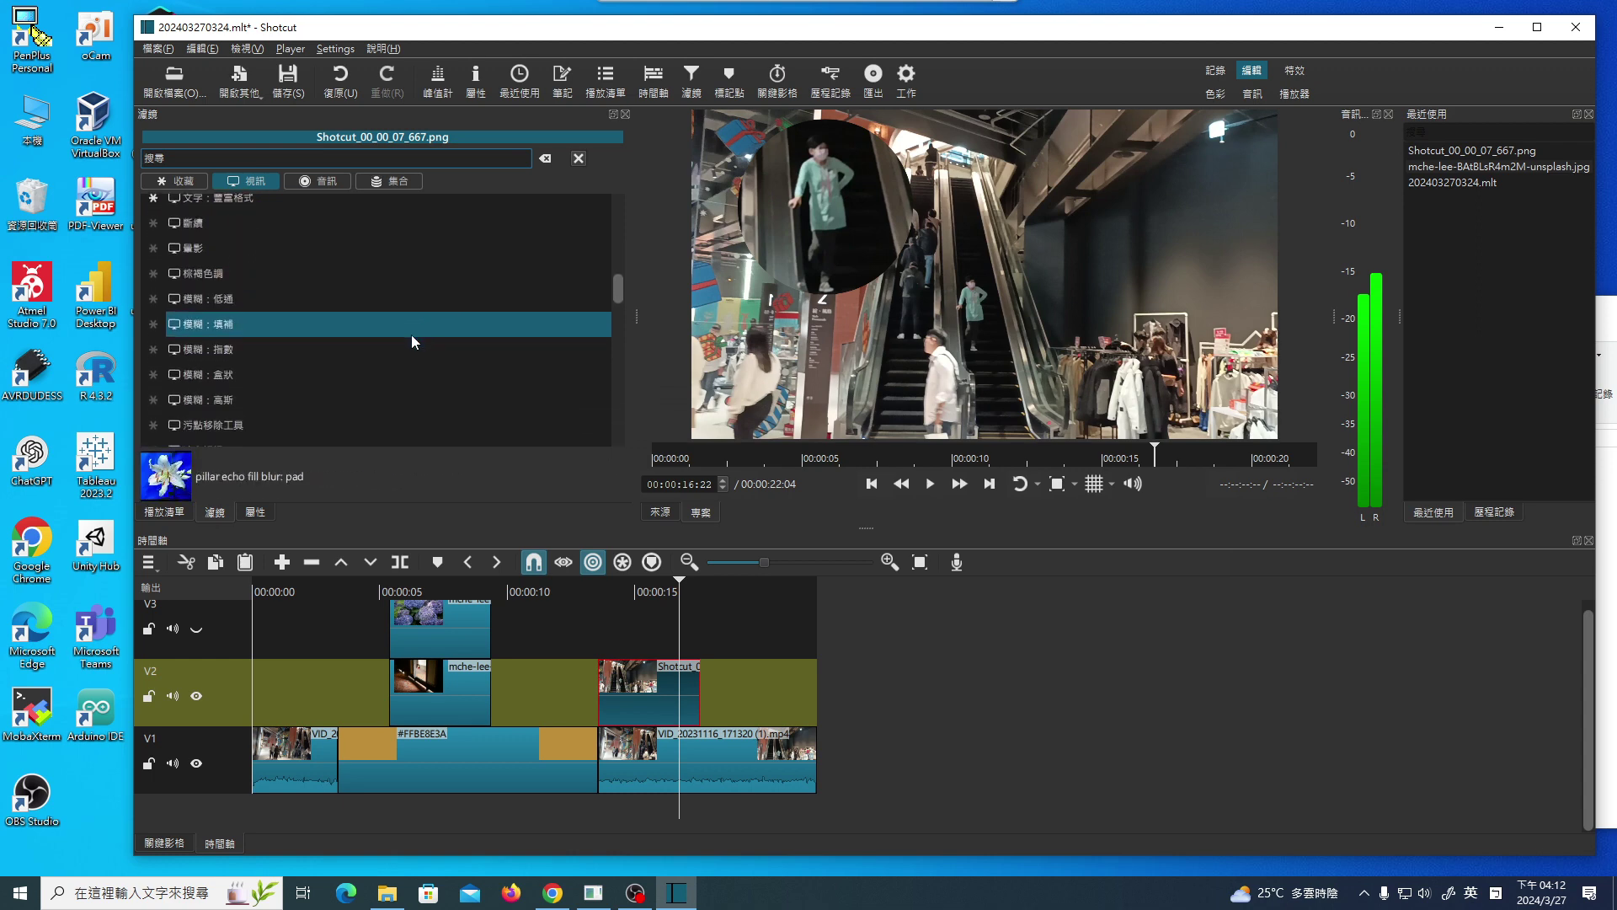
scroll(410, 335, down, 4)
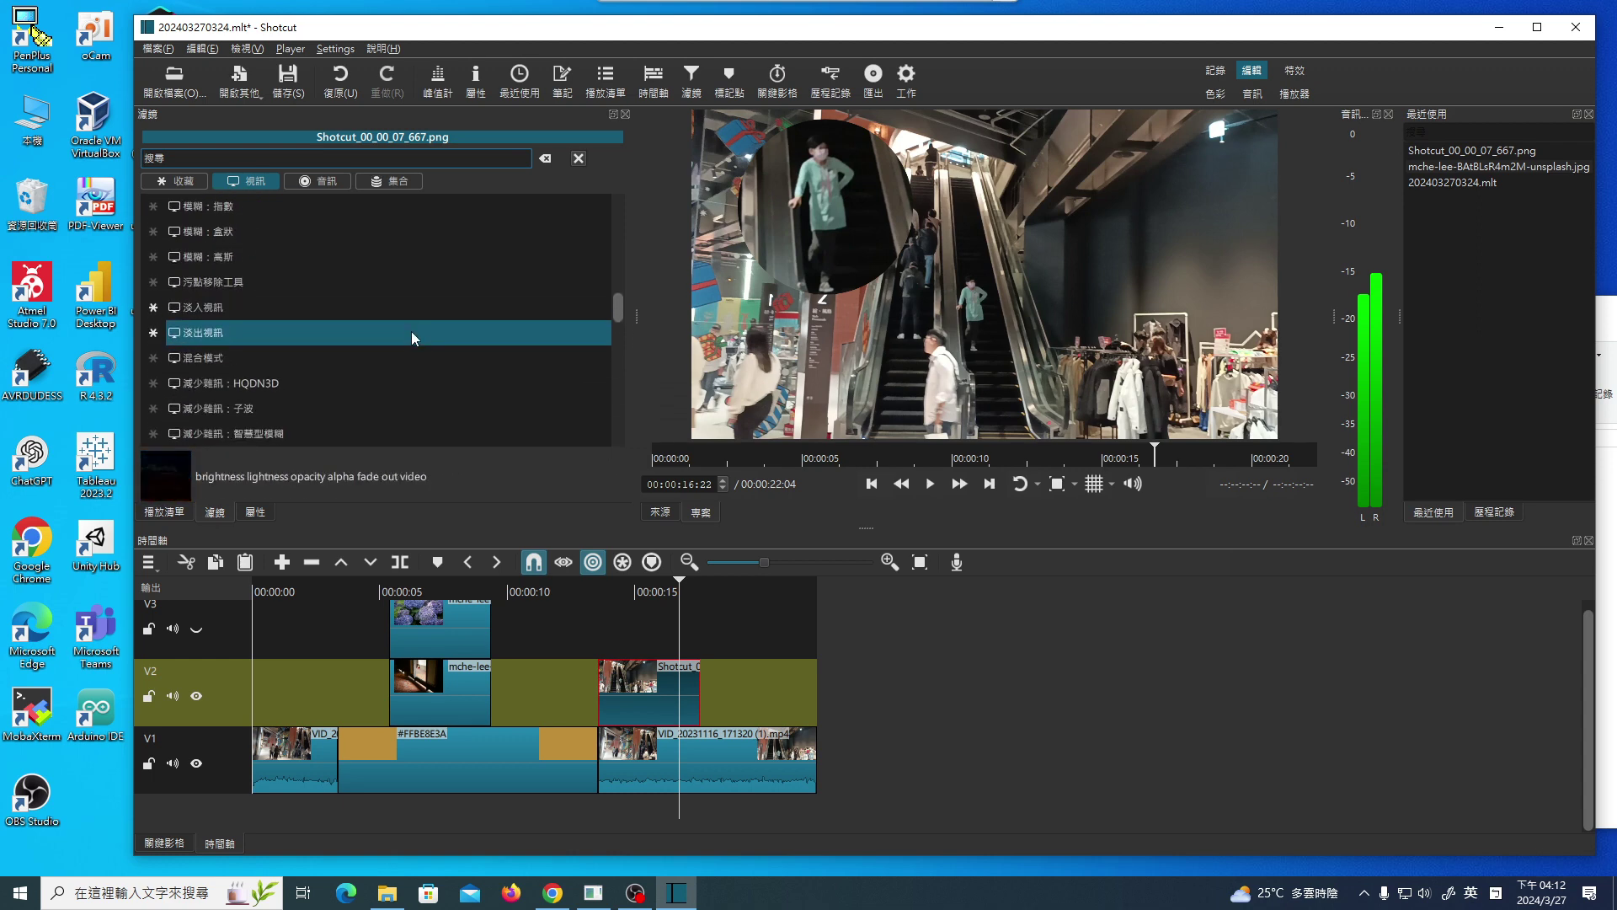
scroll(411, 338, down, 1)
scroll(411, 338, down, 3)
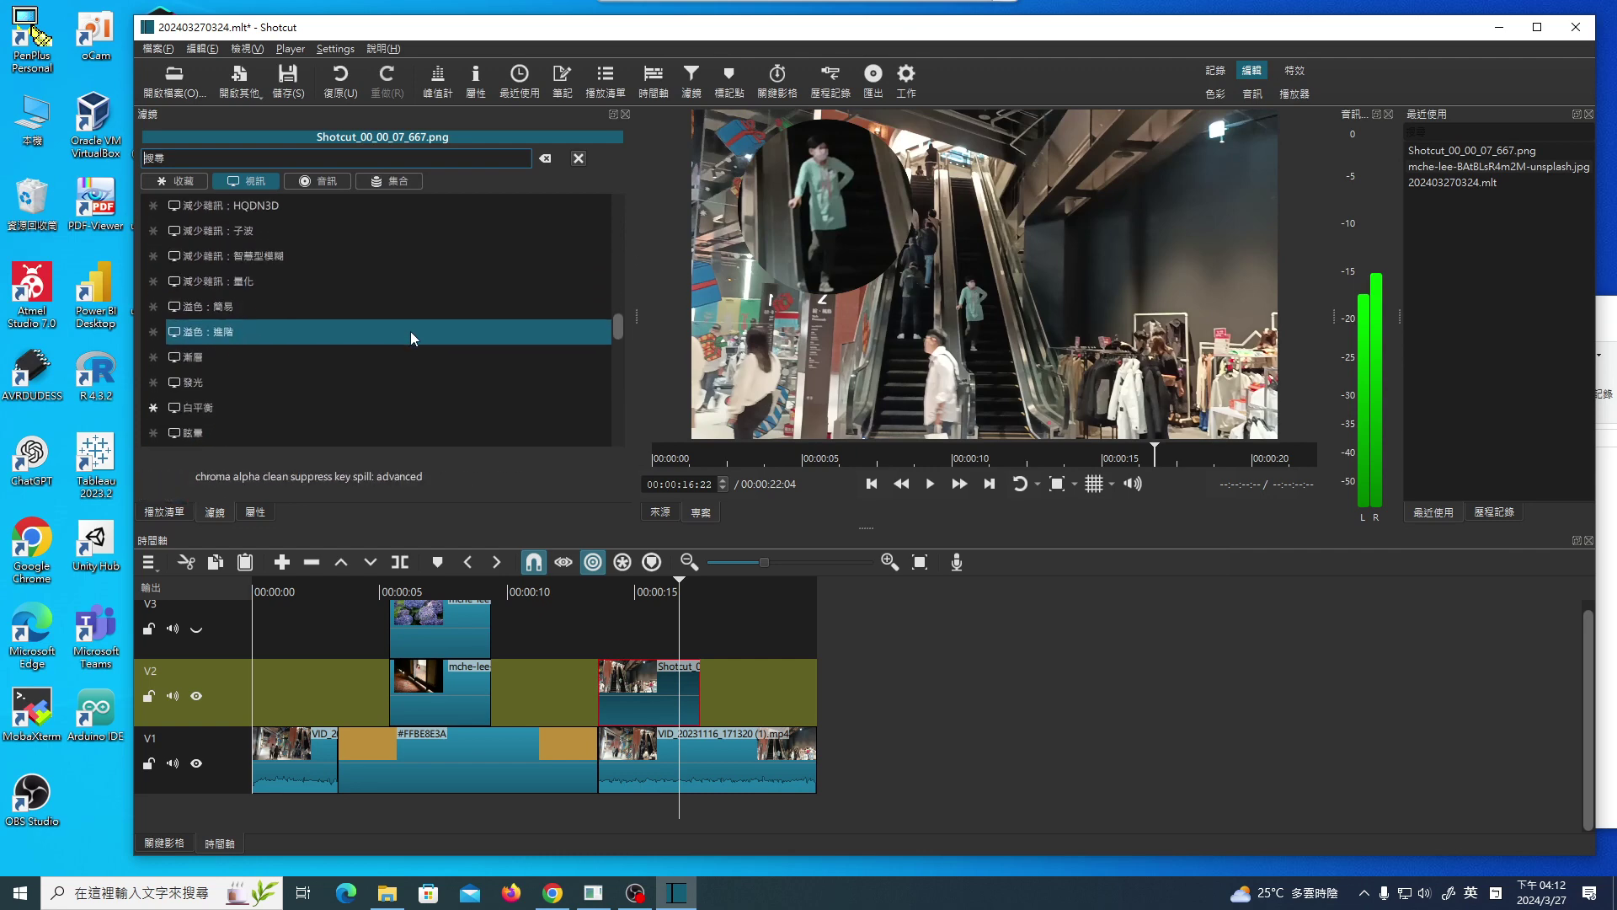
scroll(411, 332, down, 1)
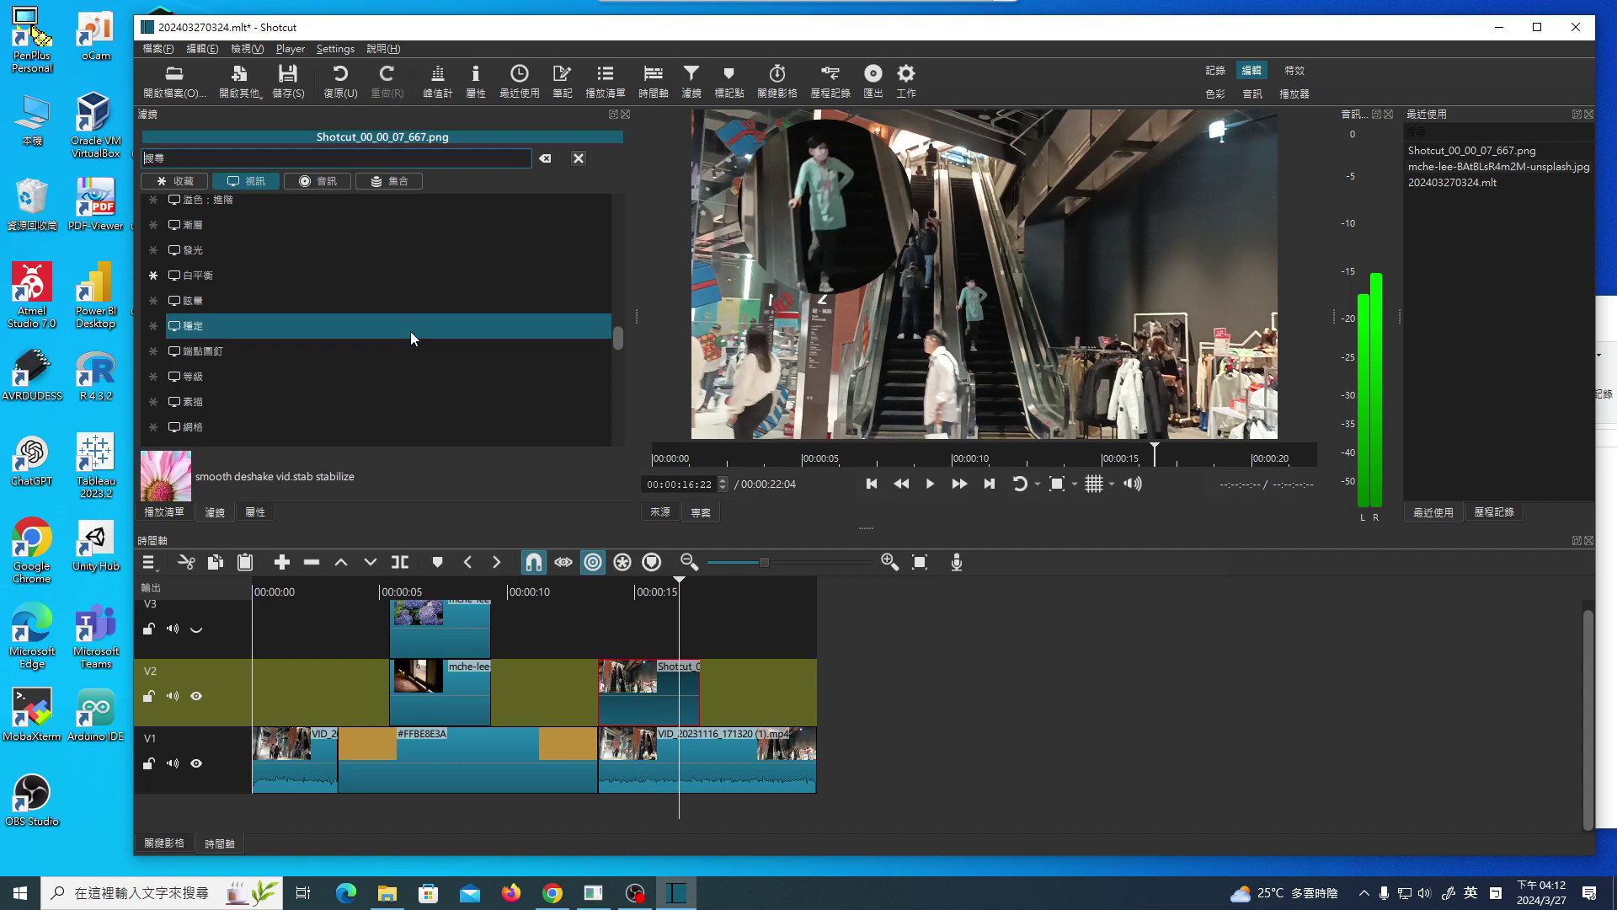
scroll(411, 337, down, 1)
scroll(410, 331, down, 1)
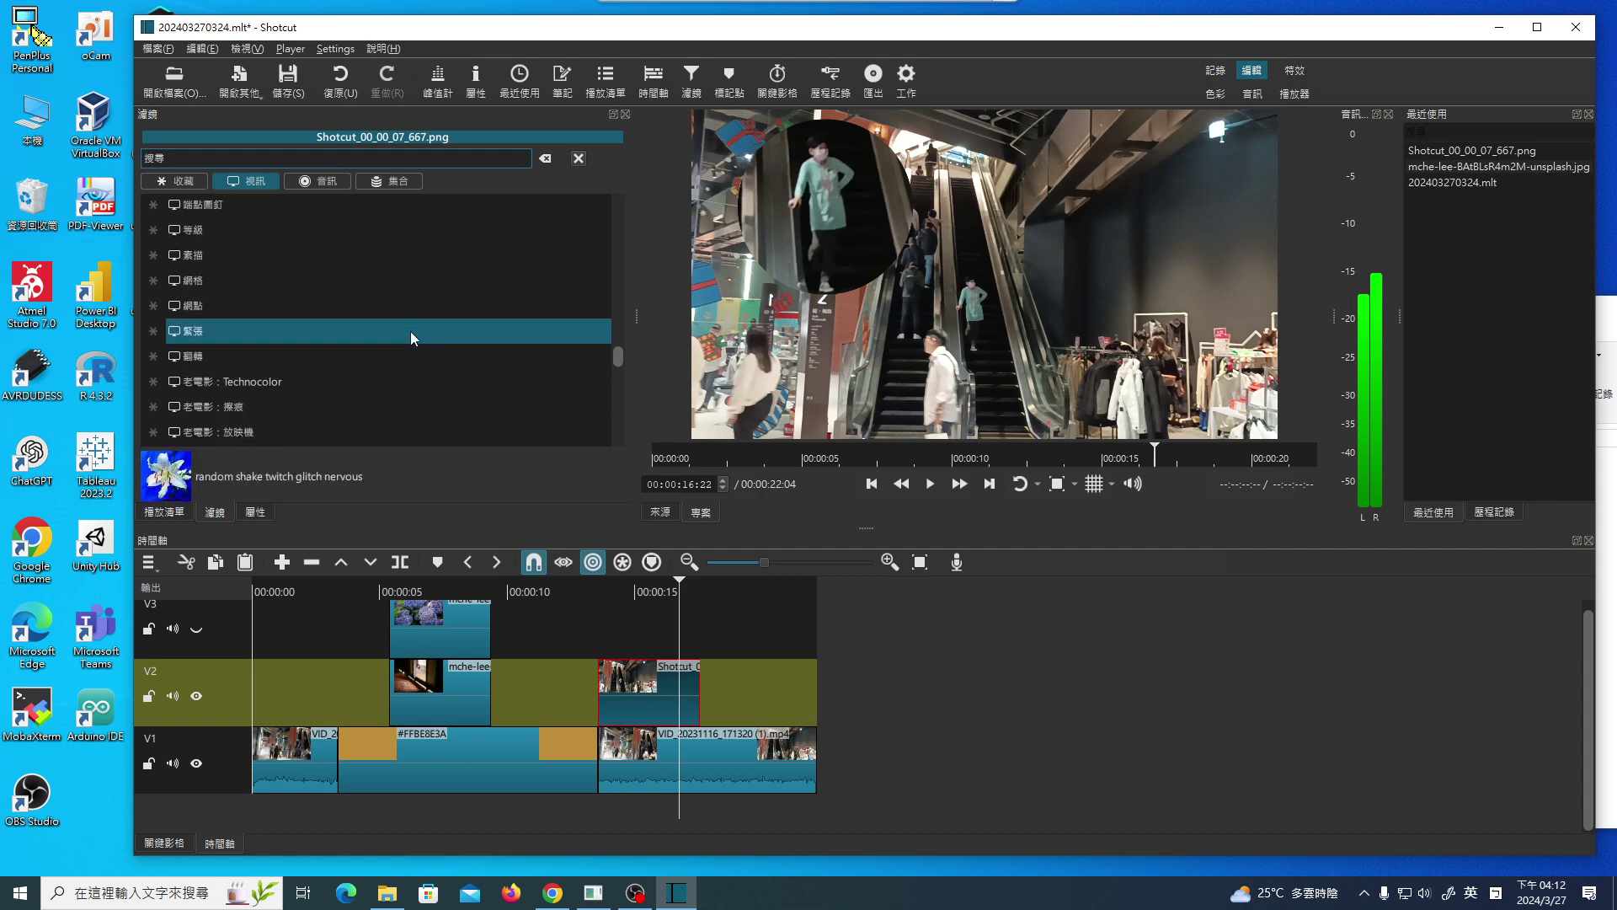
scroll(411, 332, down, 2)
scroll(403, 334, down, 1)
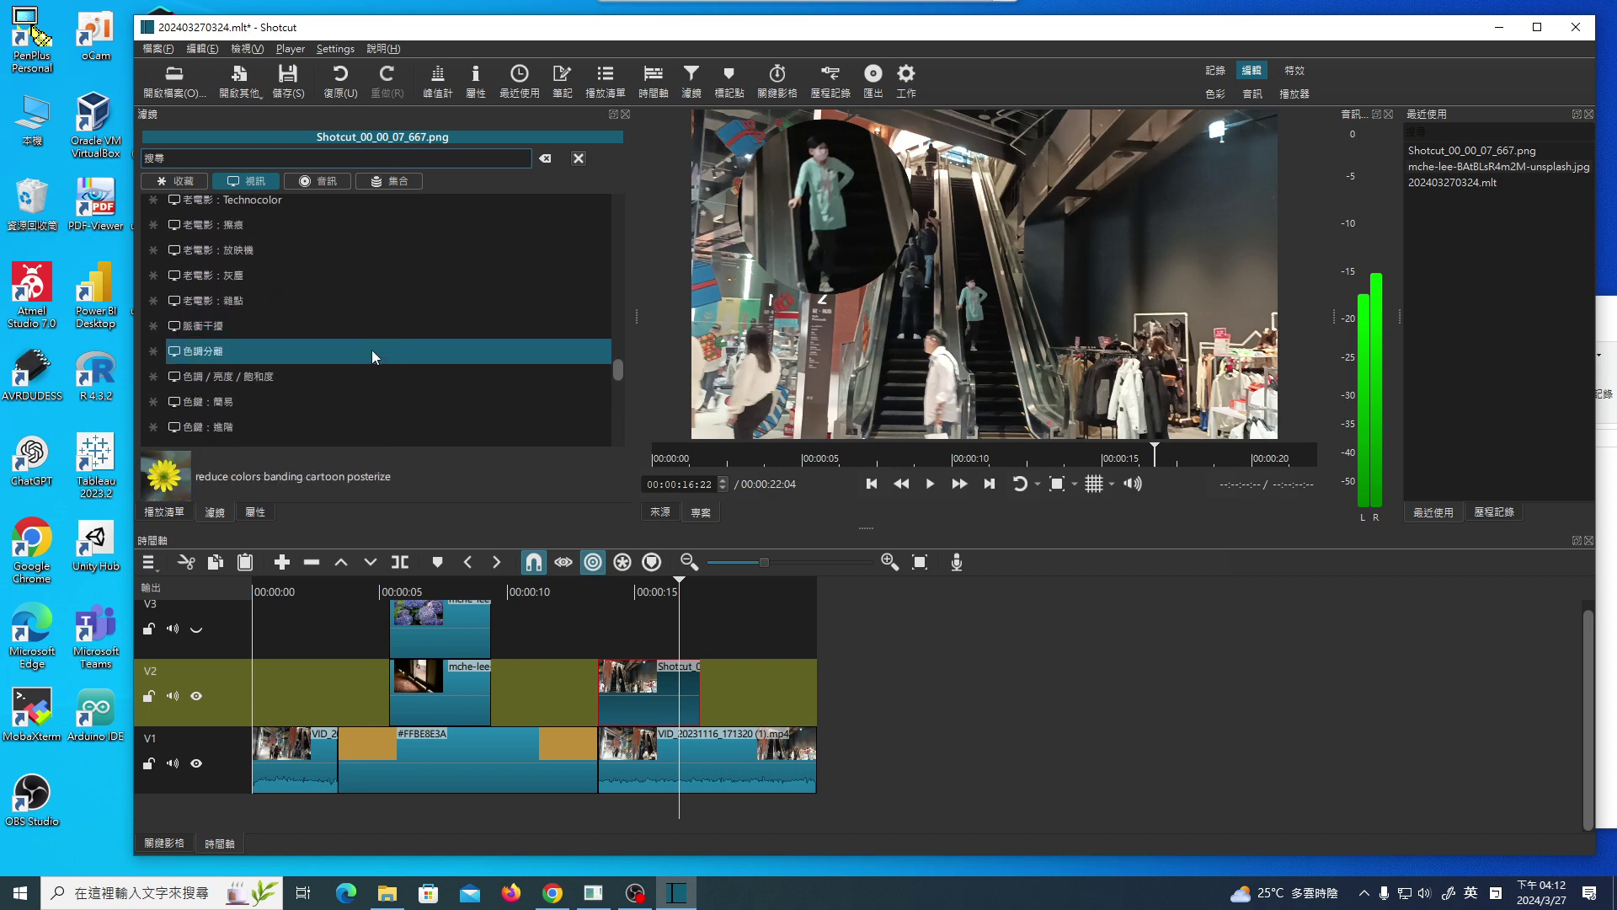
click(272, 376)
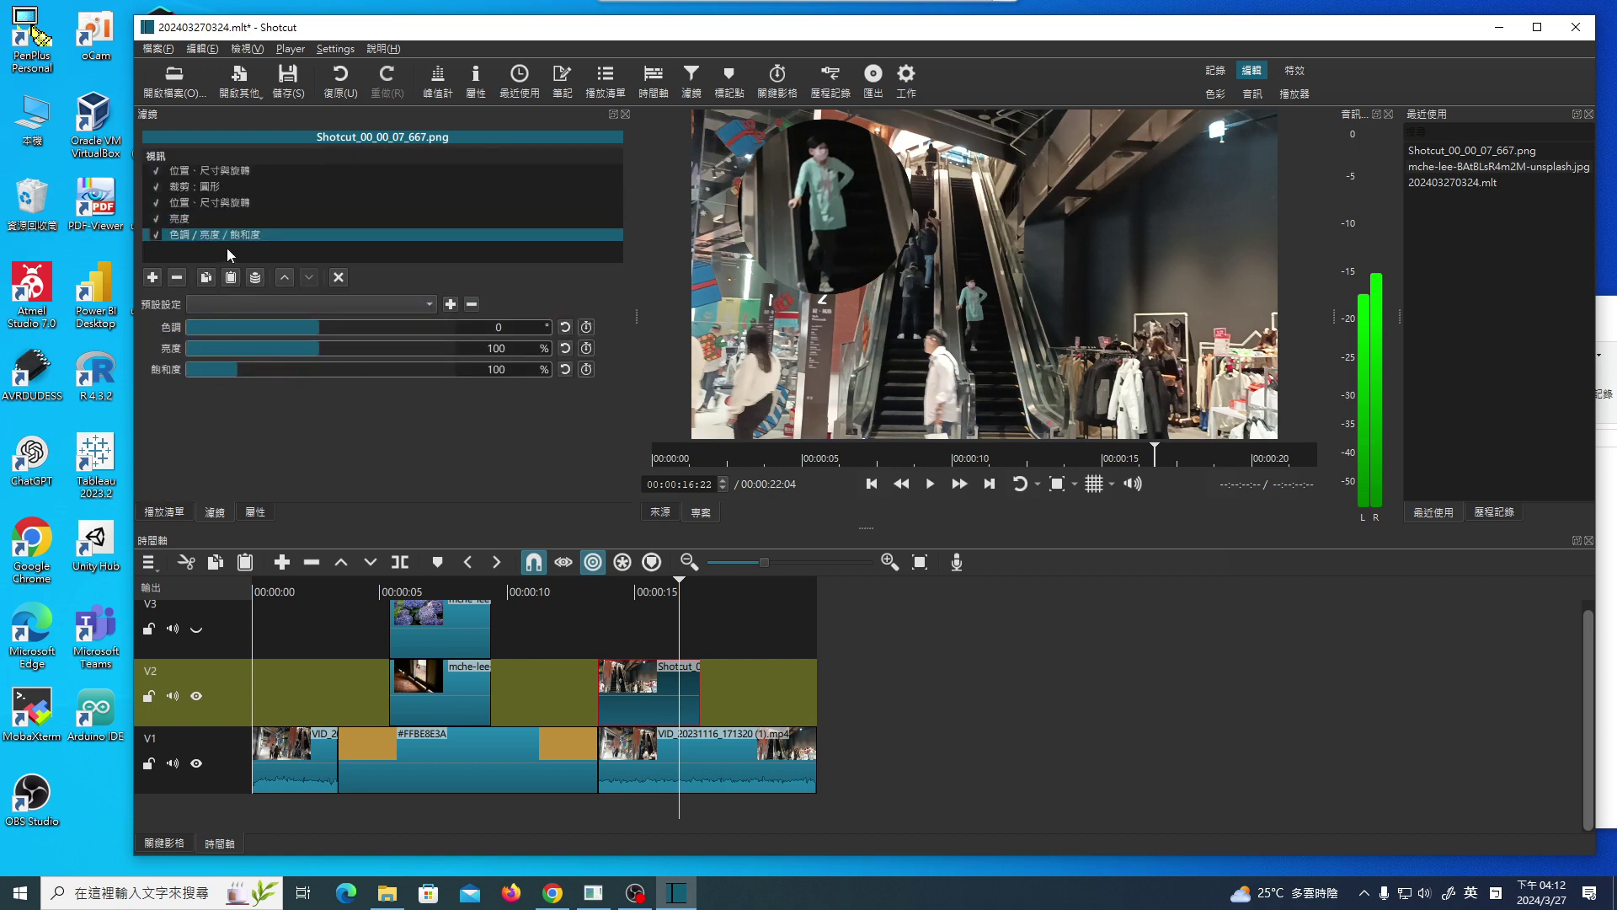
Step: Set the level of the V2 image clip's brightness (亮度) filter to about 163%
click(183, 218)
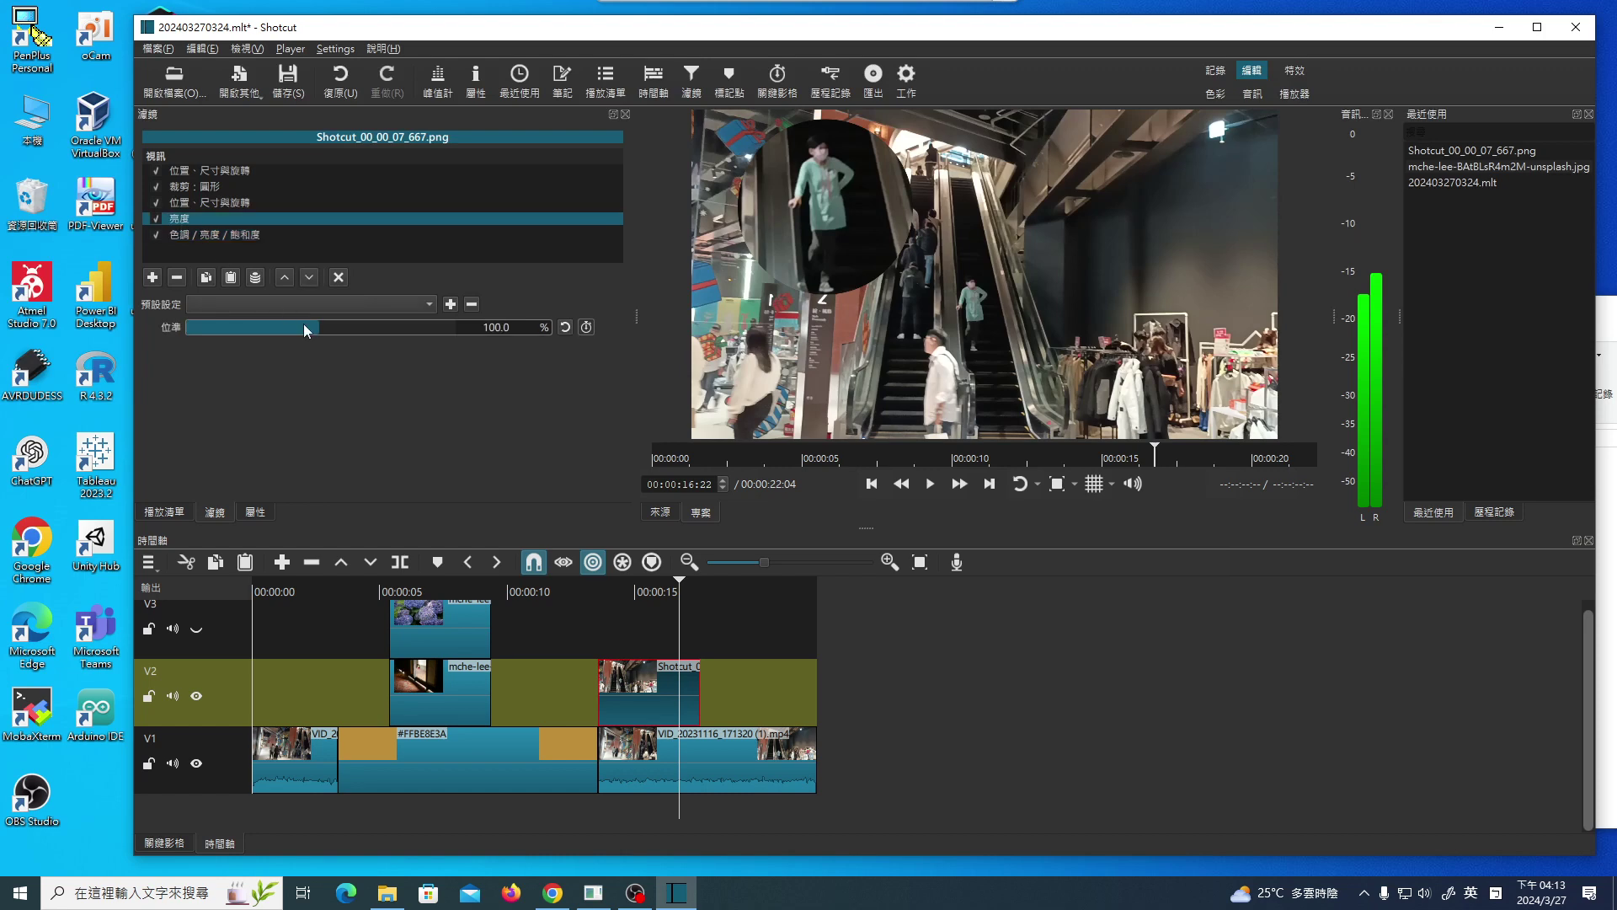
drag(320, 327, 410, 346)
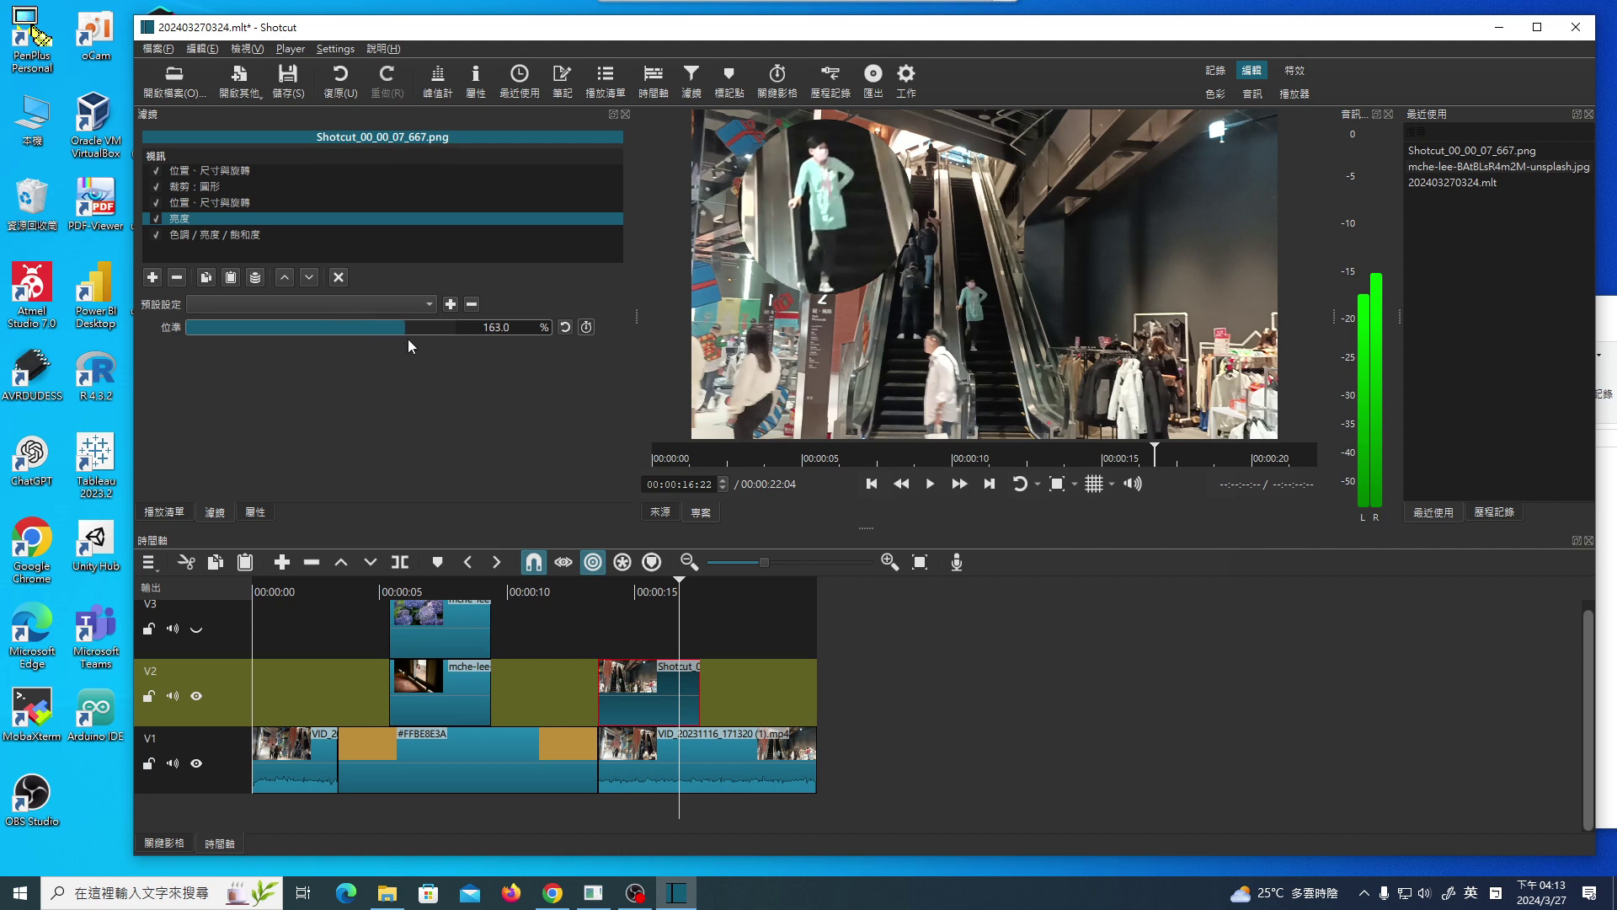
Step: Try lowering the saturation in the V2 image clip's 色調 / 亮度 / 飽和度 filter and reset it to the default
click(242, 236)
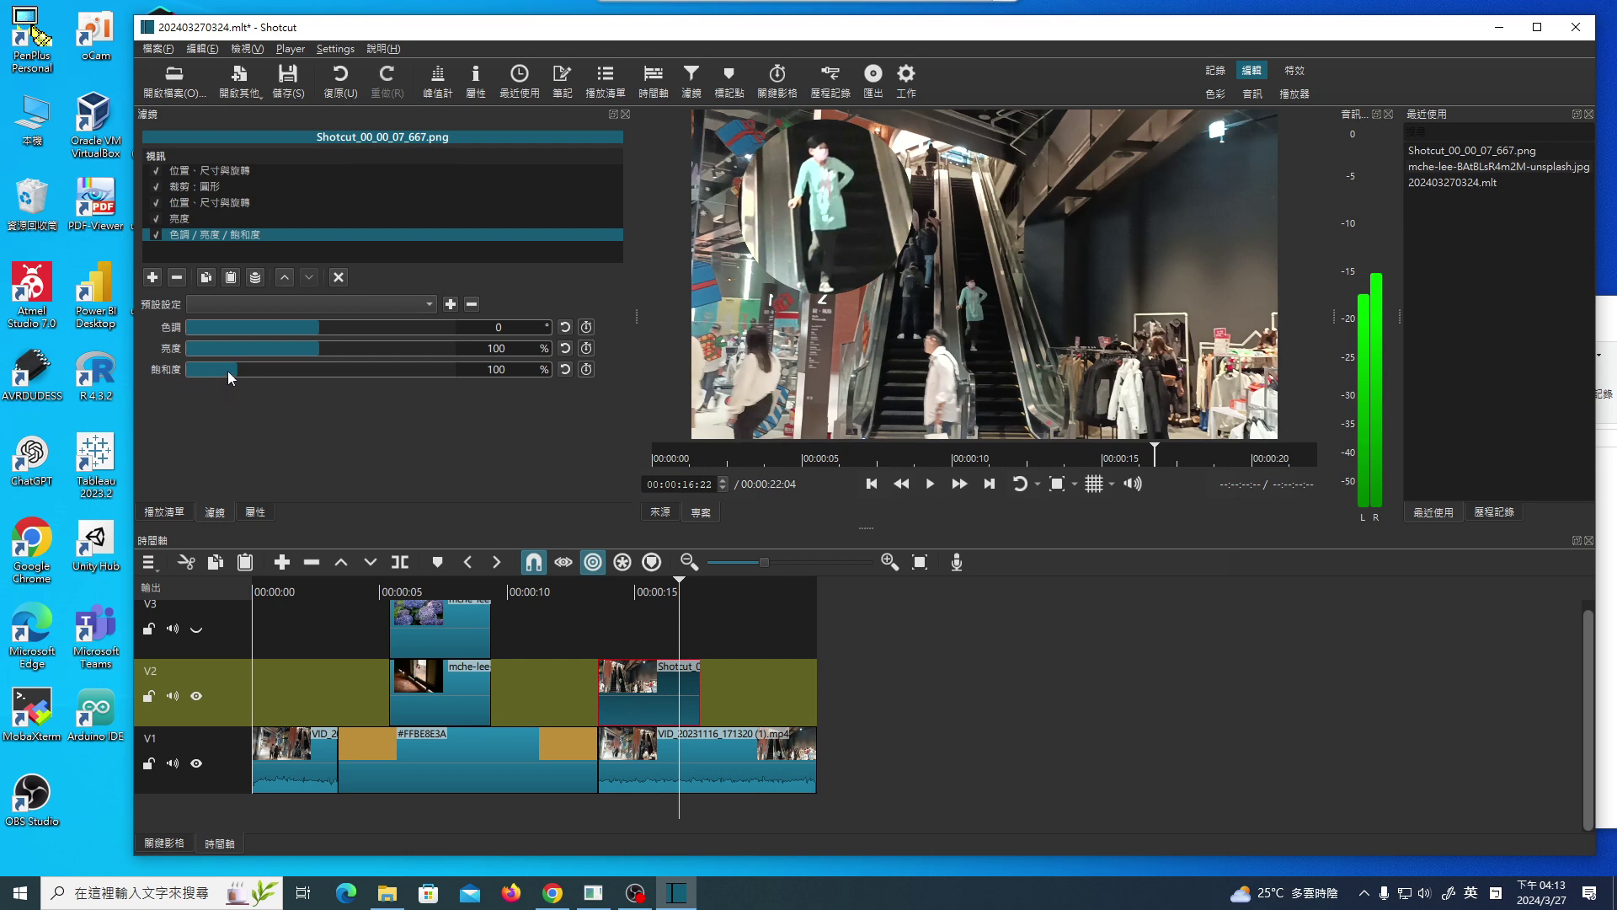
drag(227, 371, 155, 375)
click(564, 369)
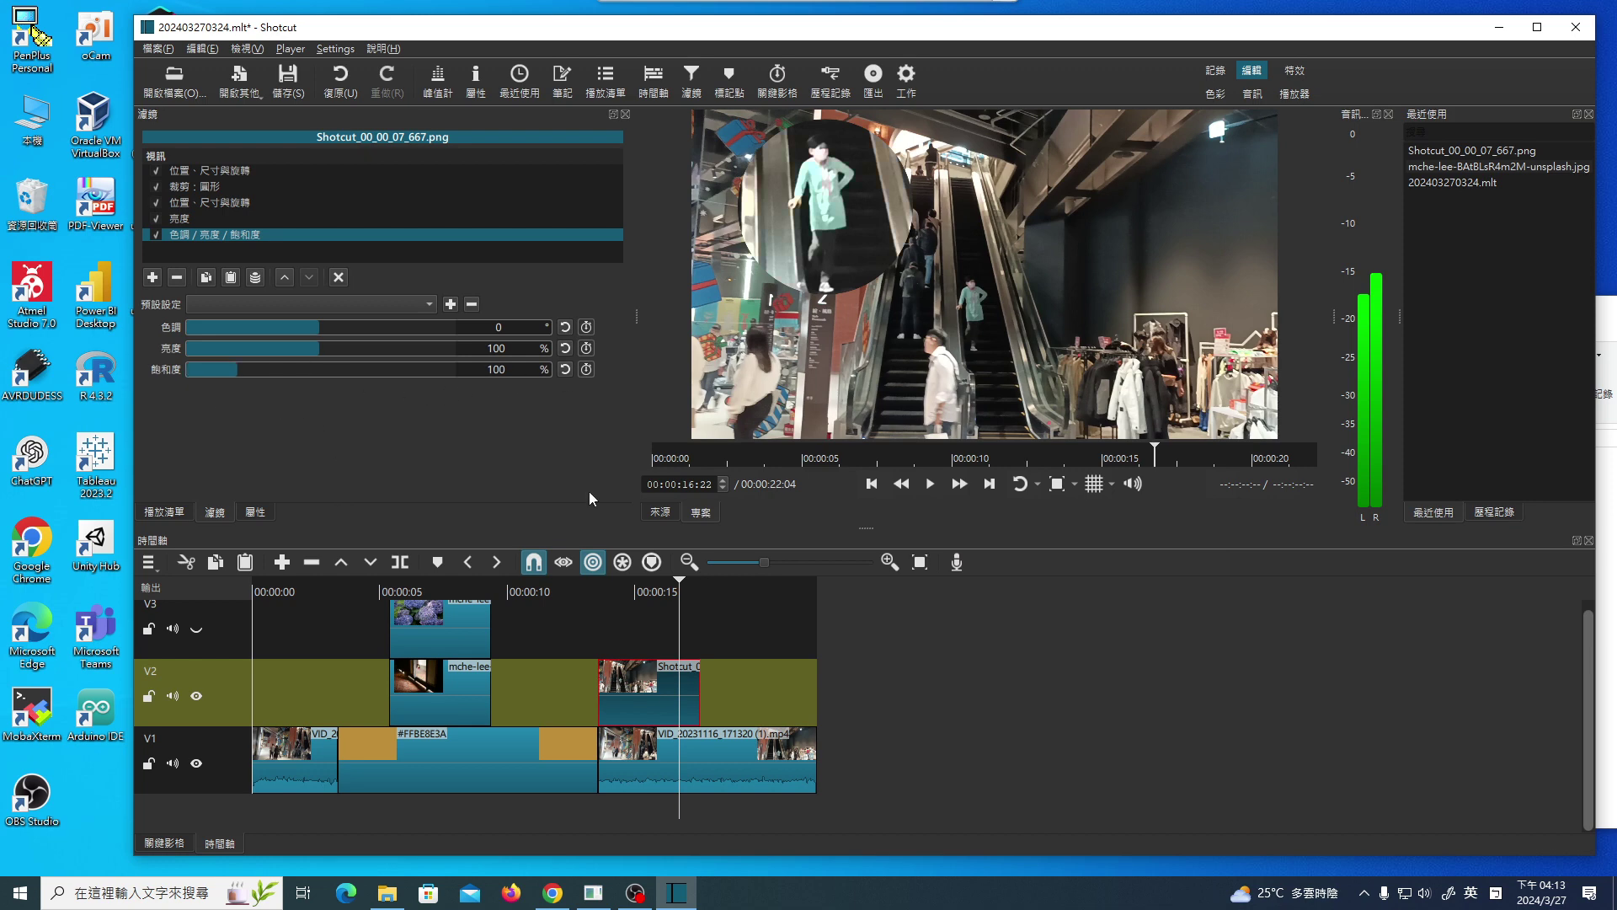
Step: Add a 色調 / 亮度 / 飽和度 filter to the V1 clip VID_20231116_171320 (1).mp4 and lower its saturation until the footage is black and white
click(642, 785)
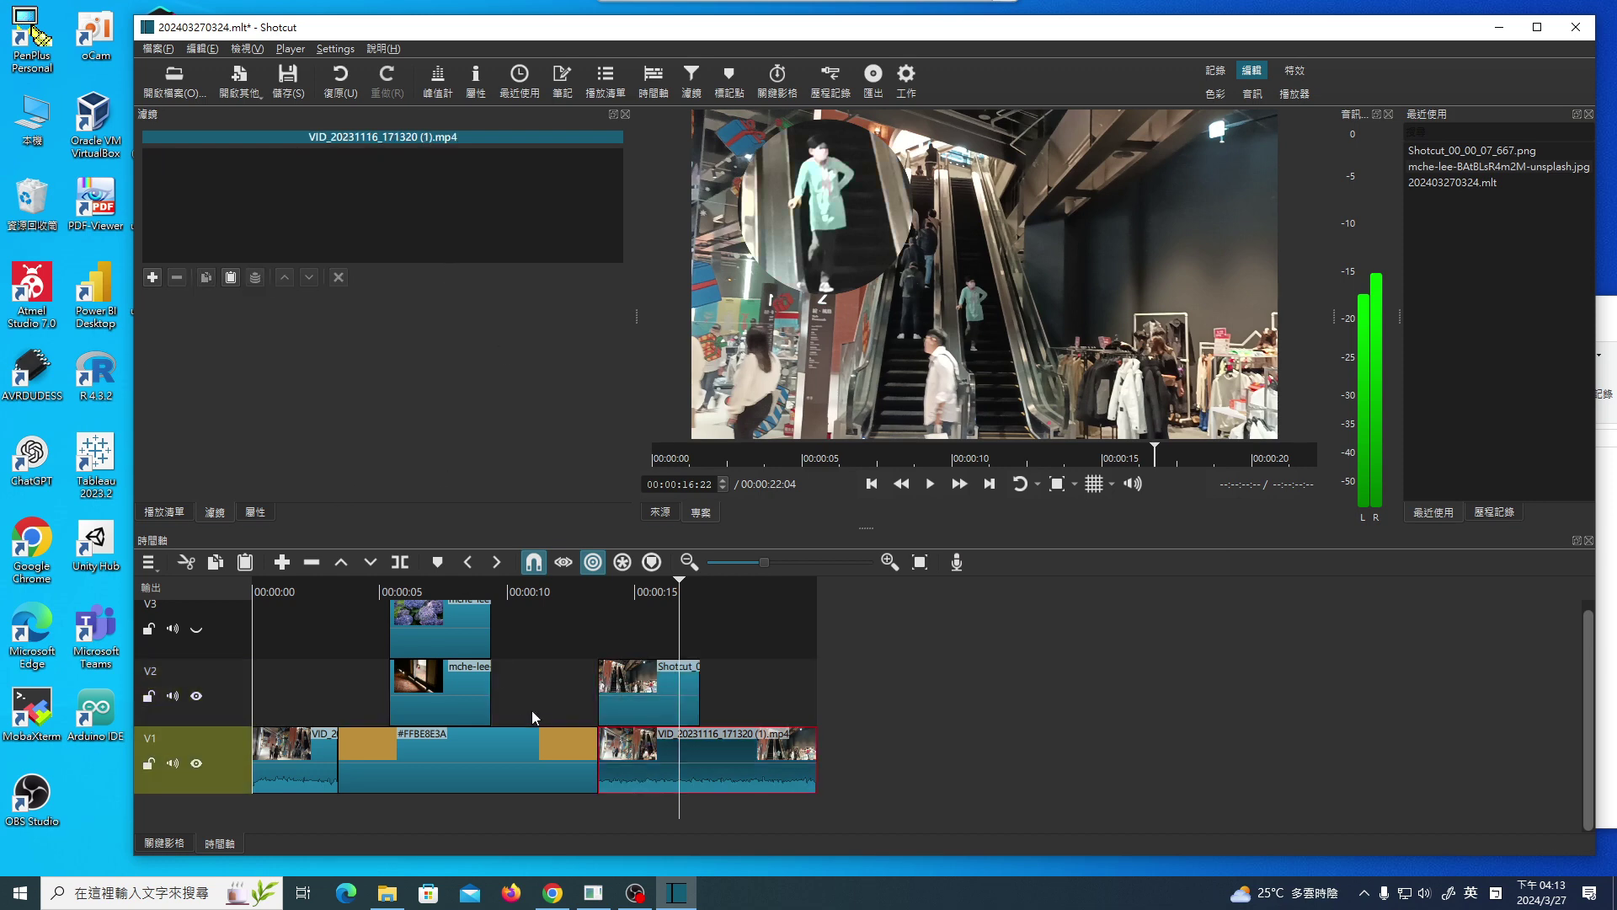
click(153, 277)
drag(621, 201, 596, 334)
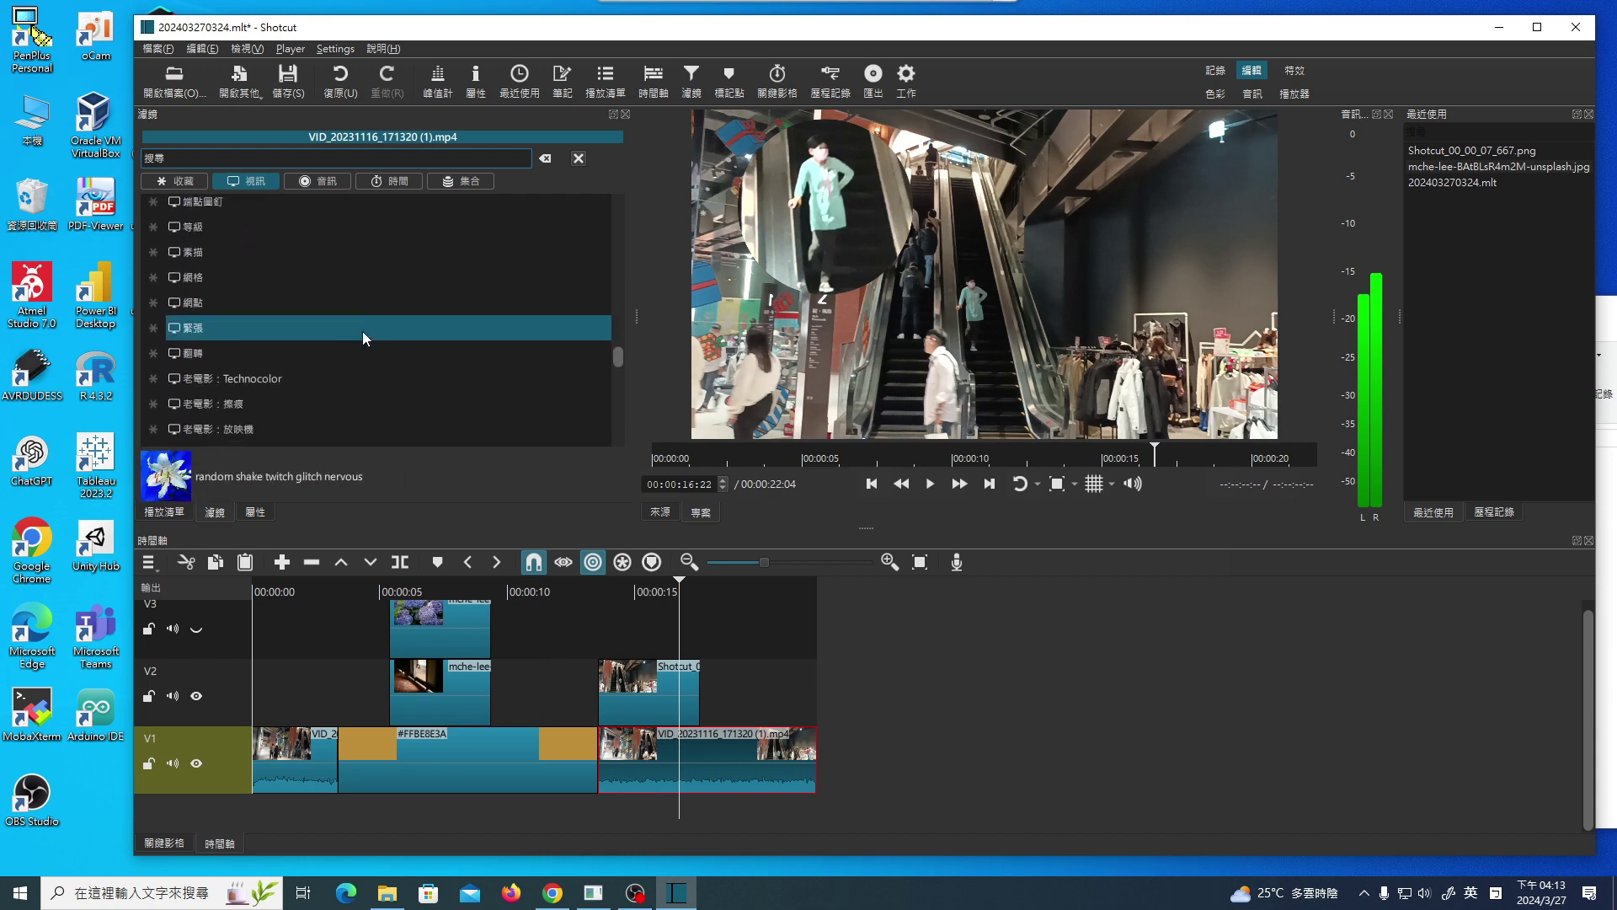
scroll(363, 339, down, 2)
click(270, 363)
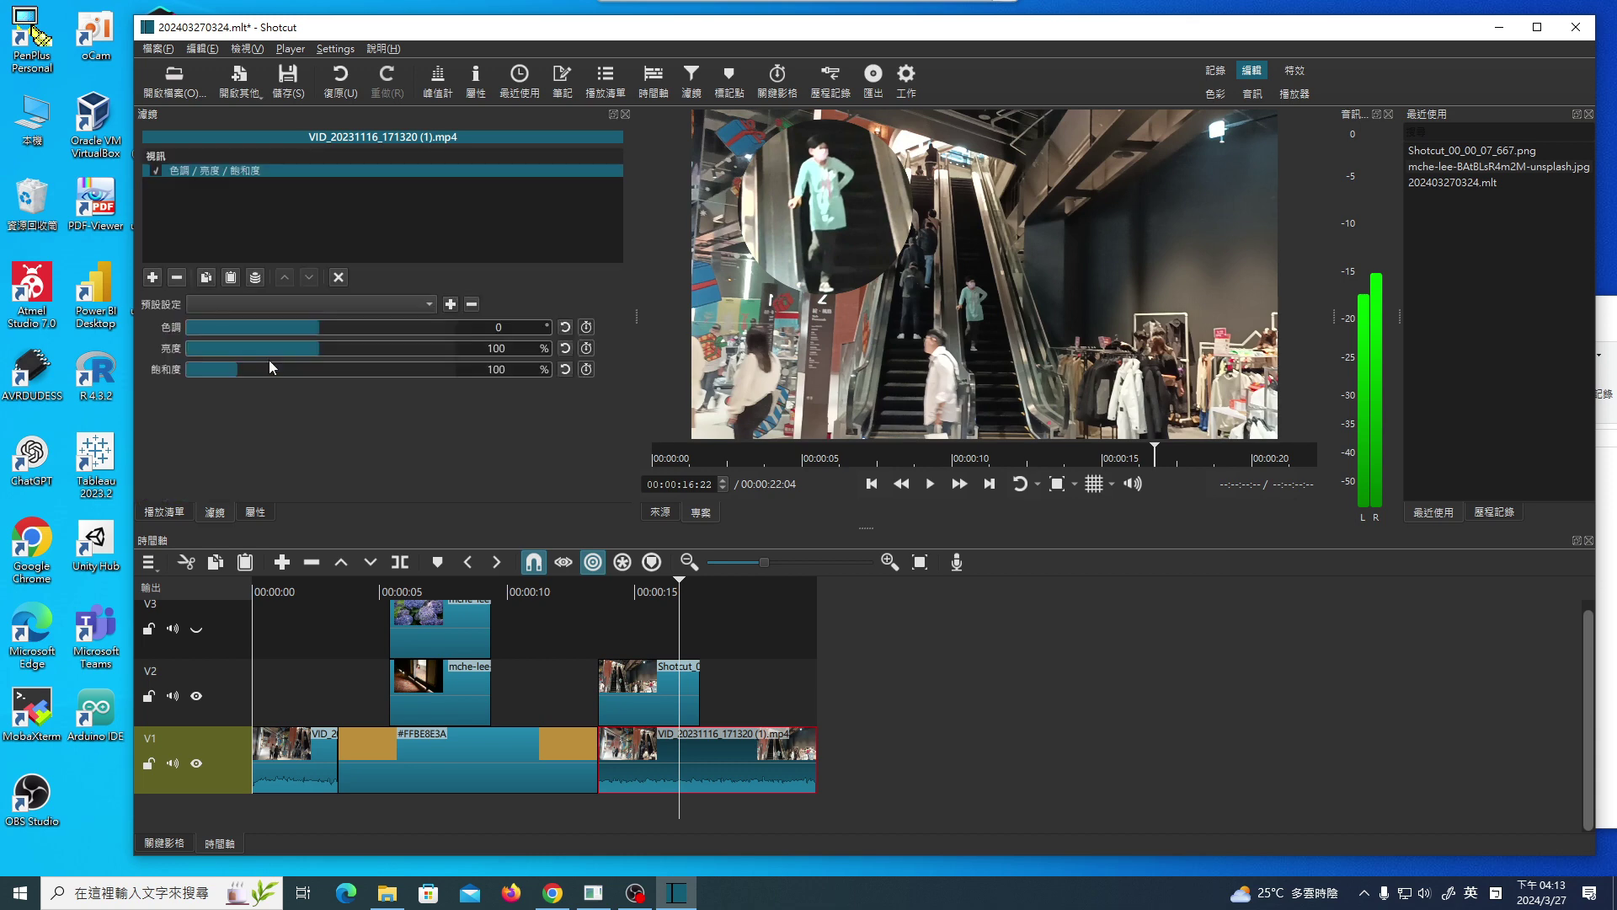
drag(233, 373, 132, 375)
Step: Try raising the saturation in the V2 image clip's 色調 / 亮度 / 飽和度 filter and reset it to the default
click(650, 716)
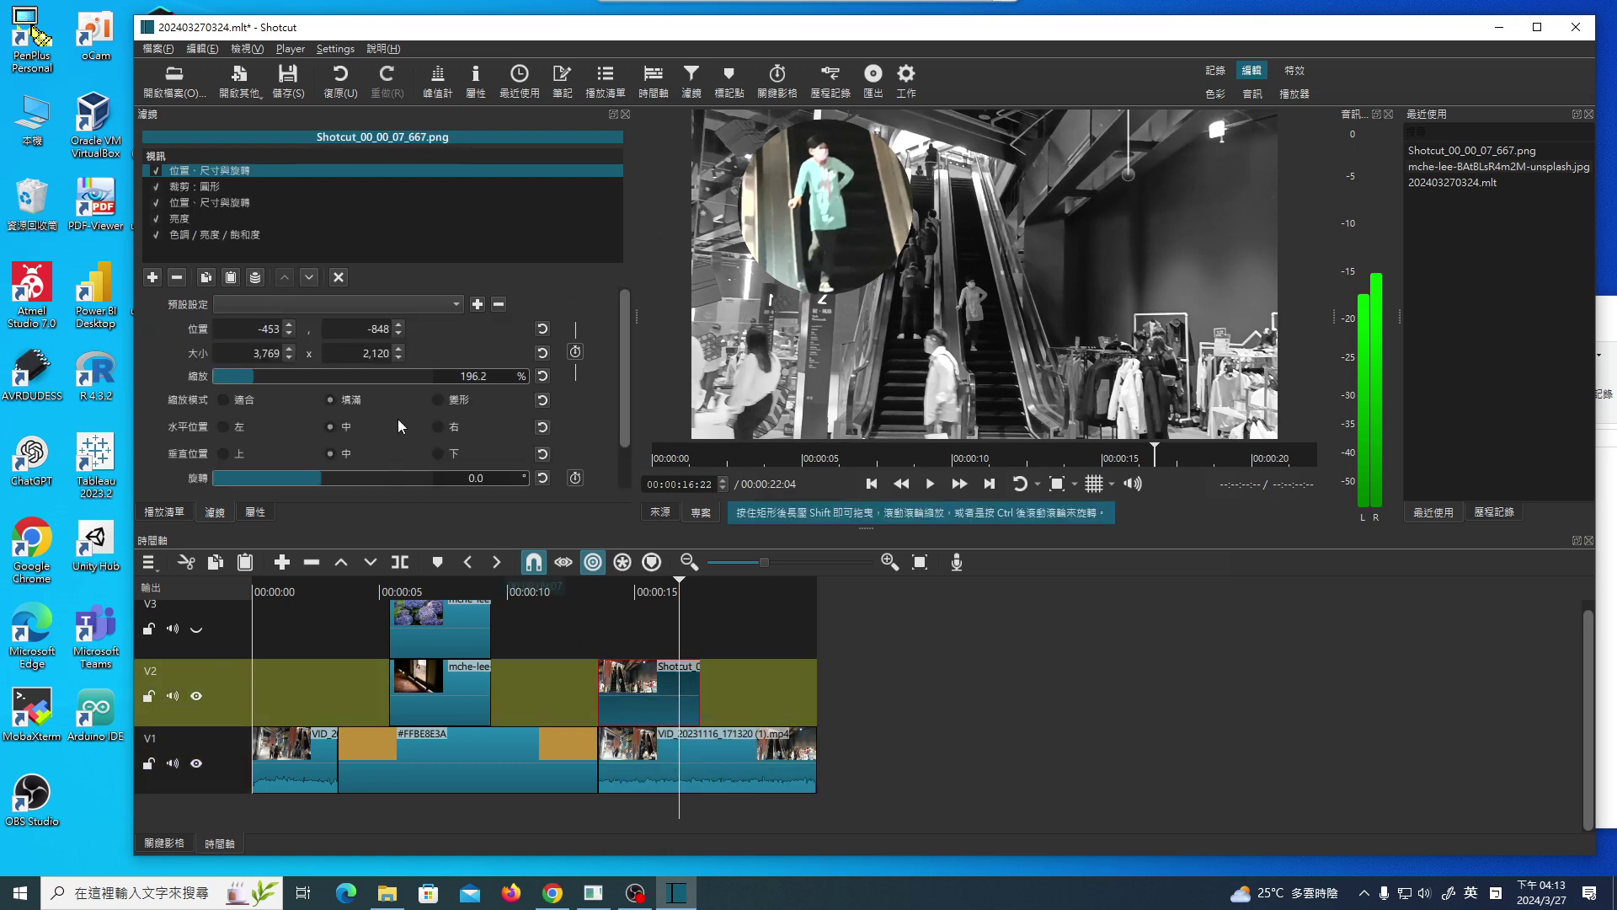
click(222, 236)
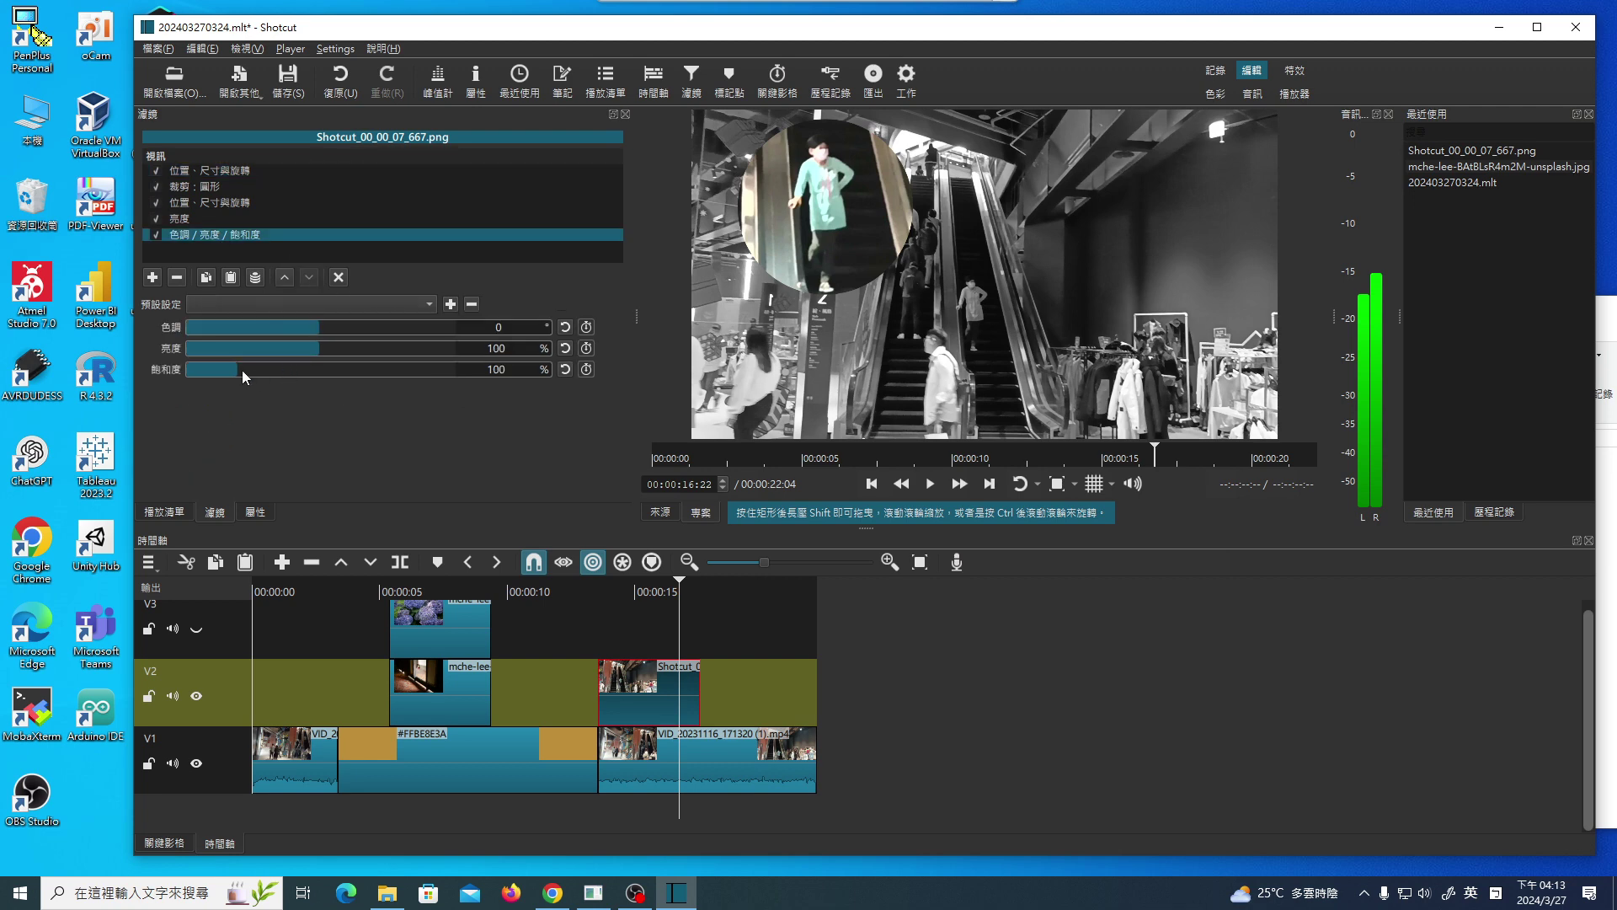
drag(241, 370, 277, 378)
click(566, 370)
Step: Add a 馬賽克 (mosaic) filter to the V2 image clip Shotcut_00_00_07_667.png and disable it in the filter list
click(150, 278)
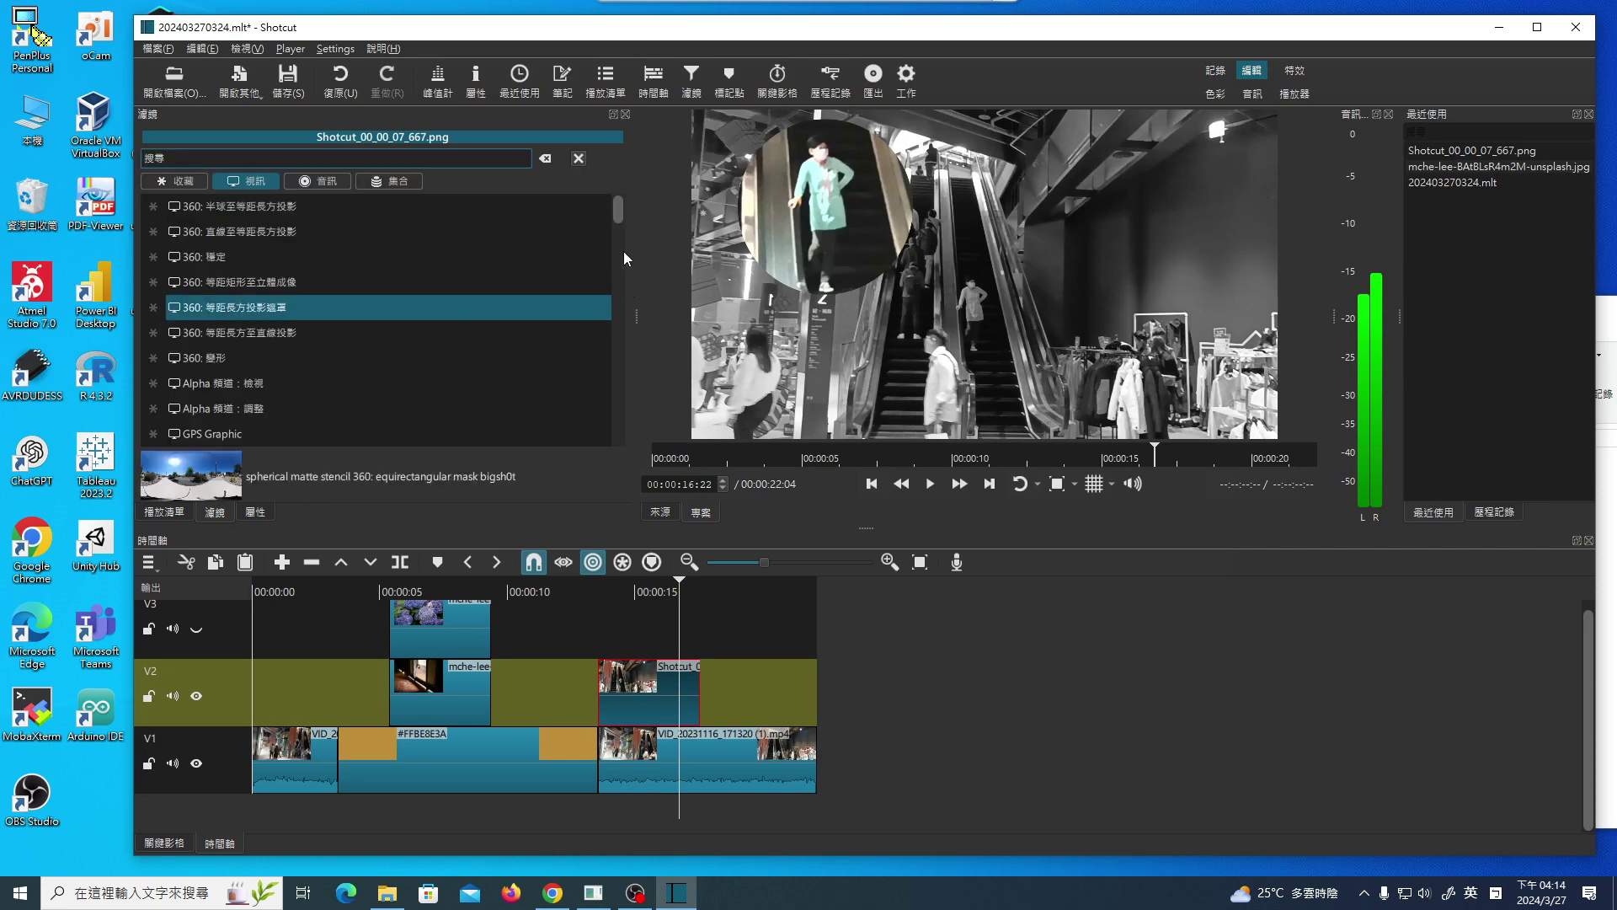
drag(612, 210, 611, 426)
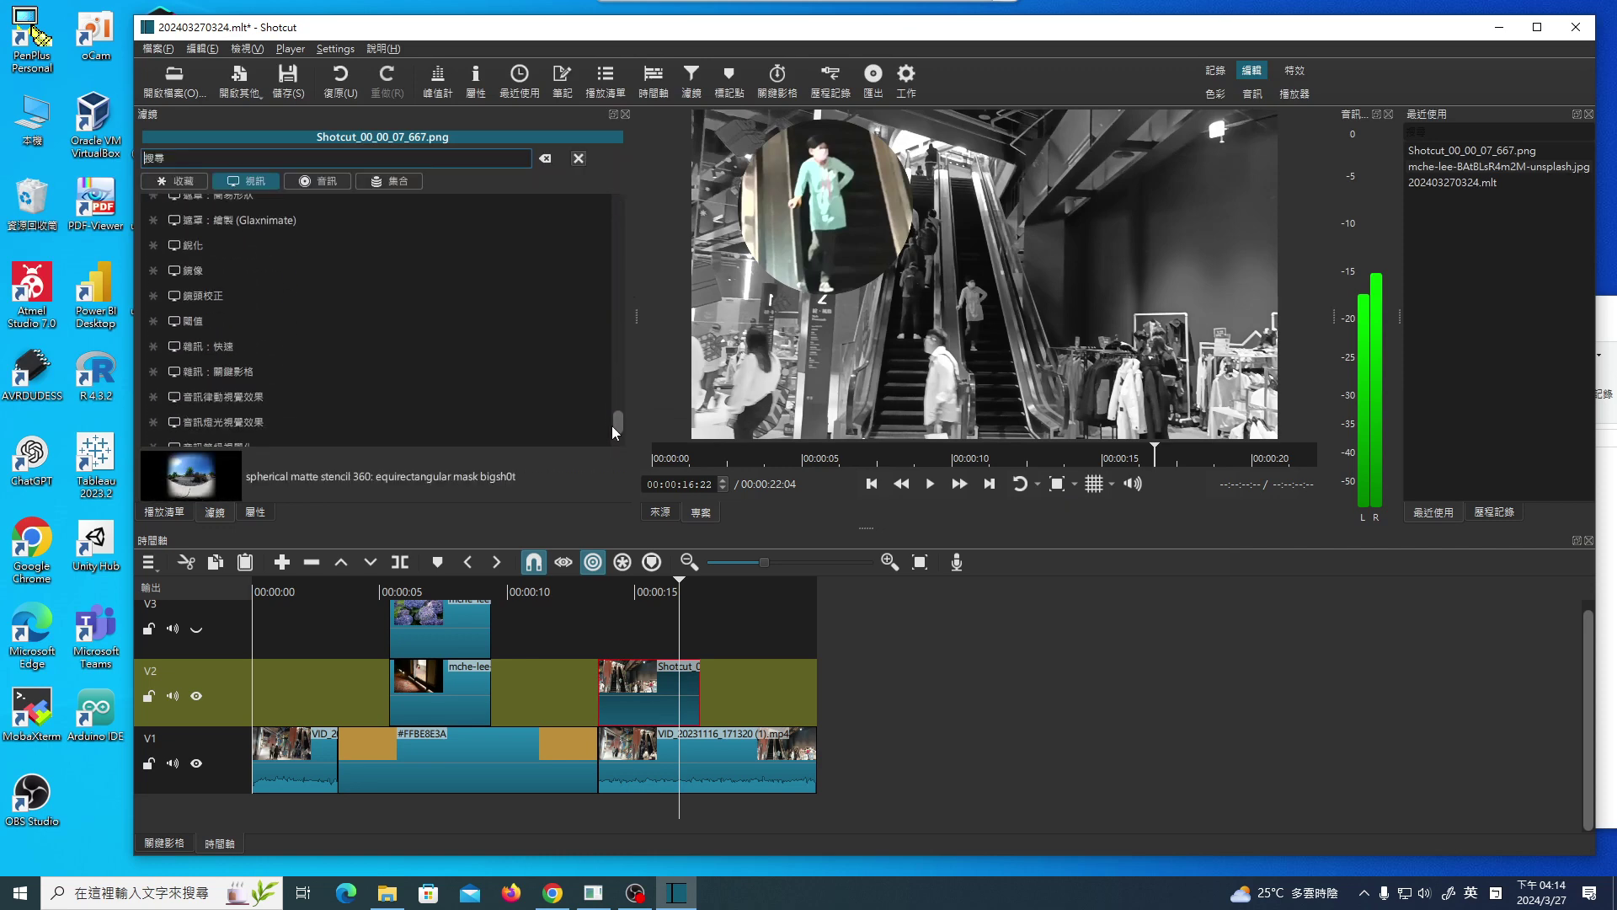
scroll(469, 347, up, 3)
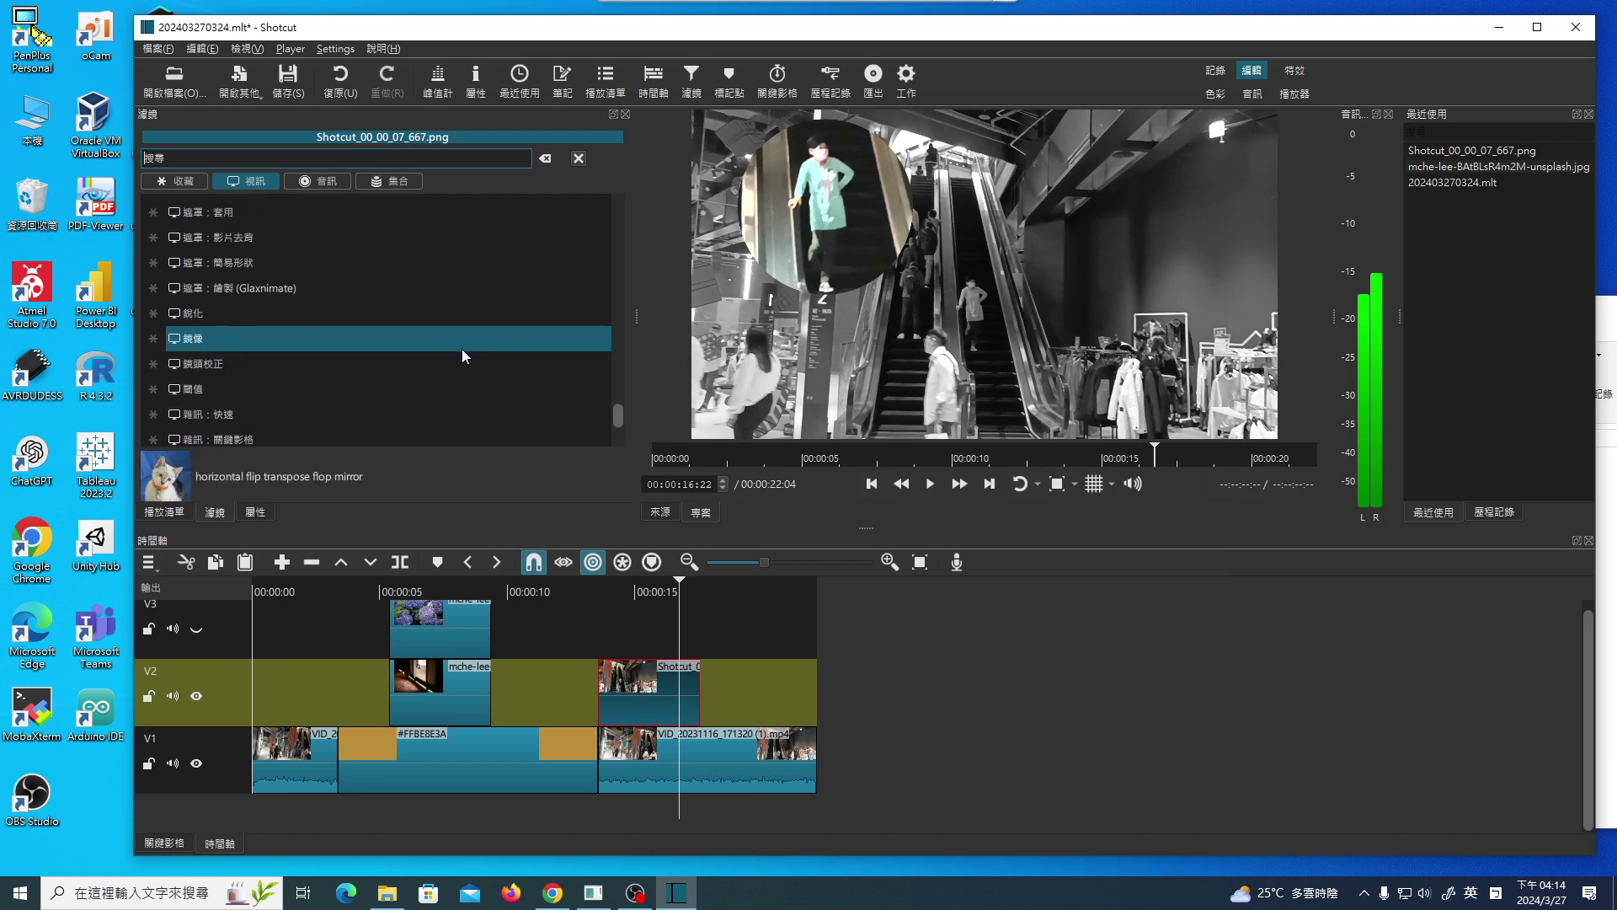
scroll(461, 349, up, 5)
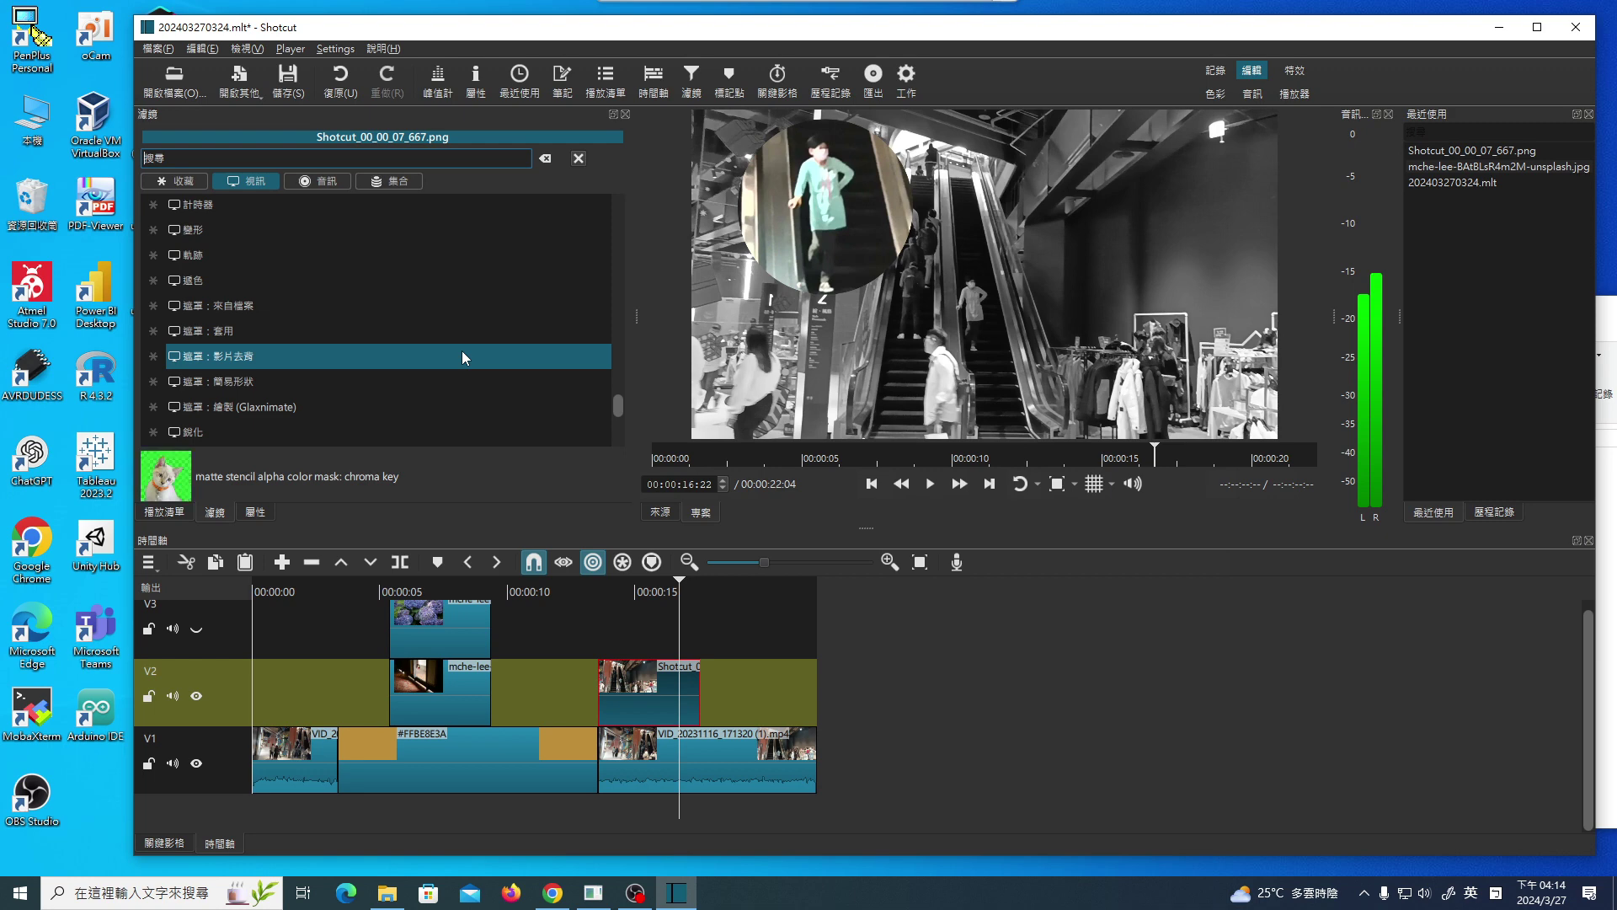
scroll(462, 350, down, 3)
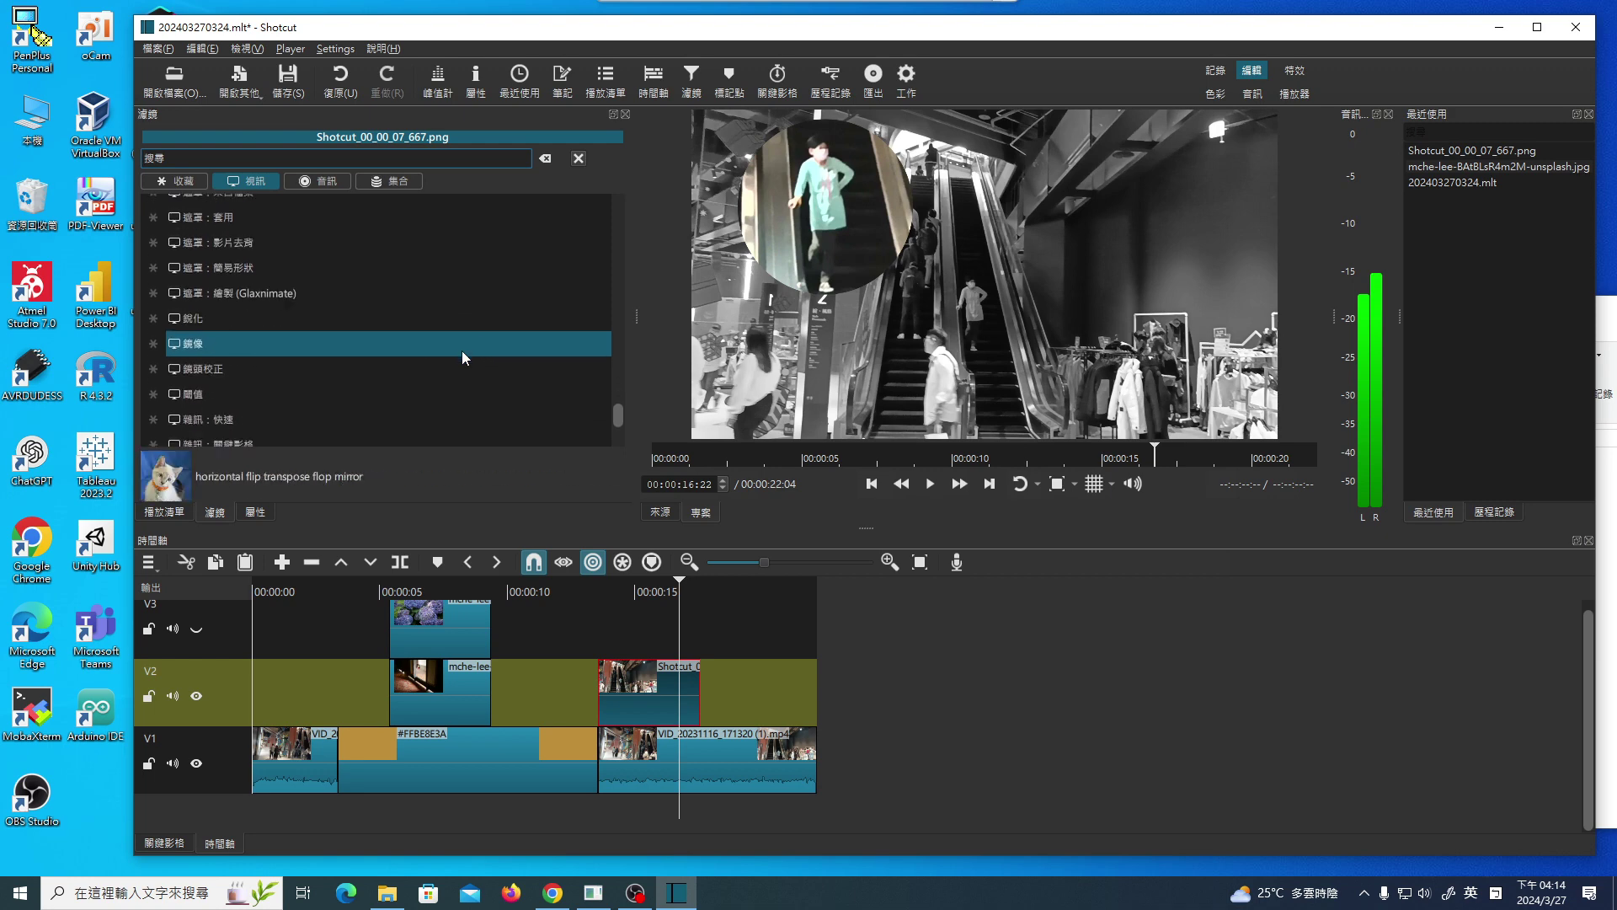
scroll(462, 350, down, 3)
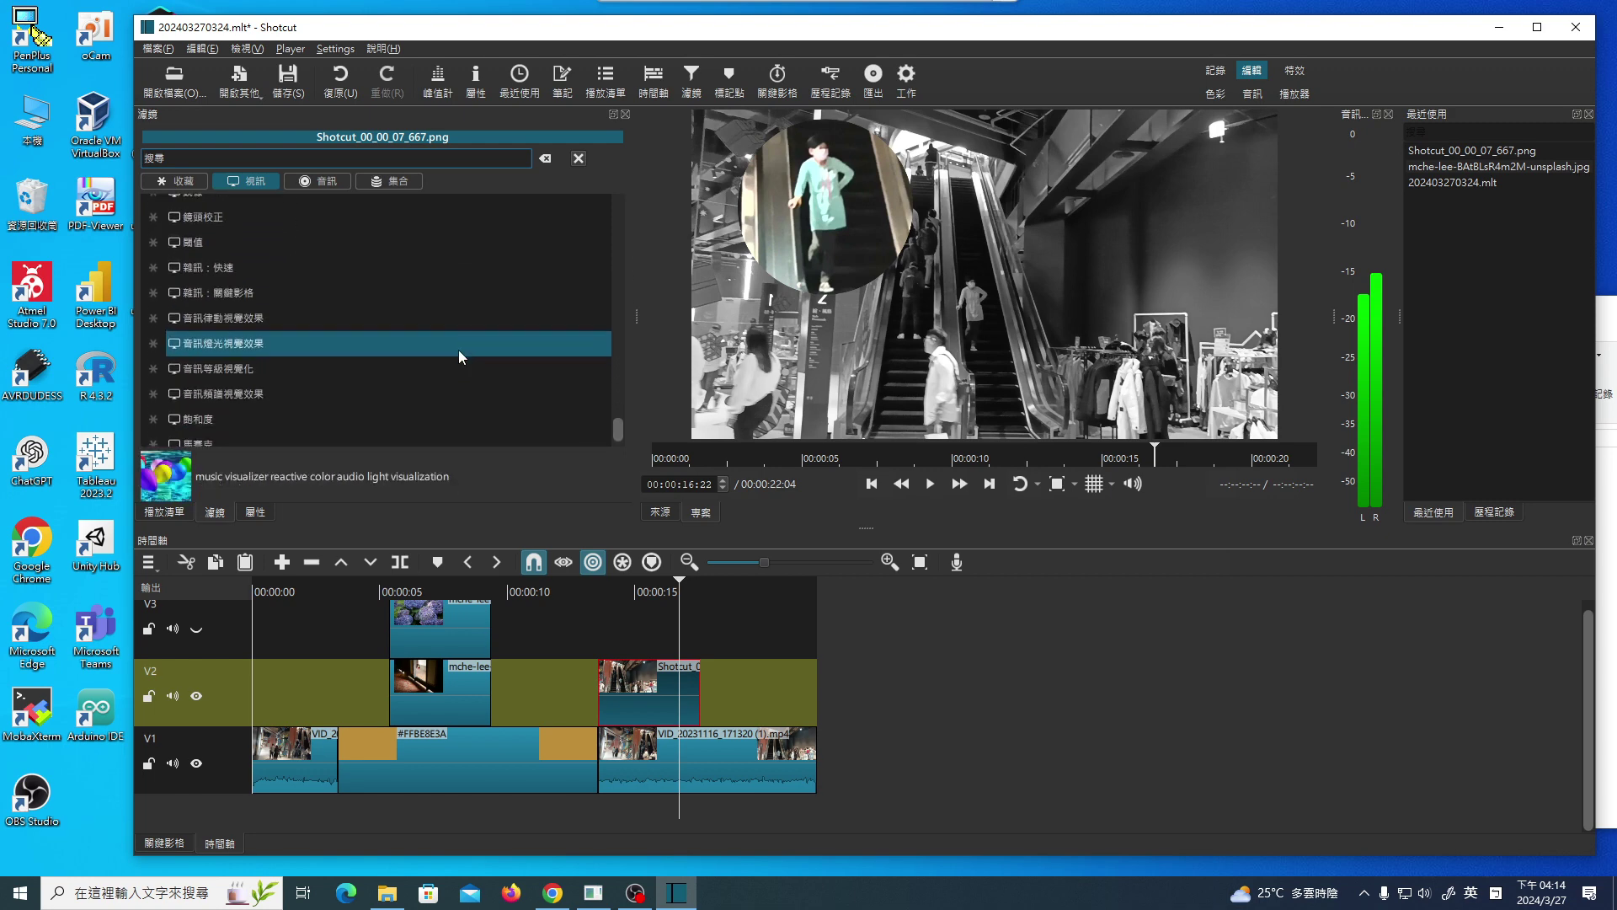
scroll(337, 389, down, 1)
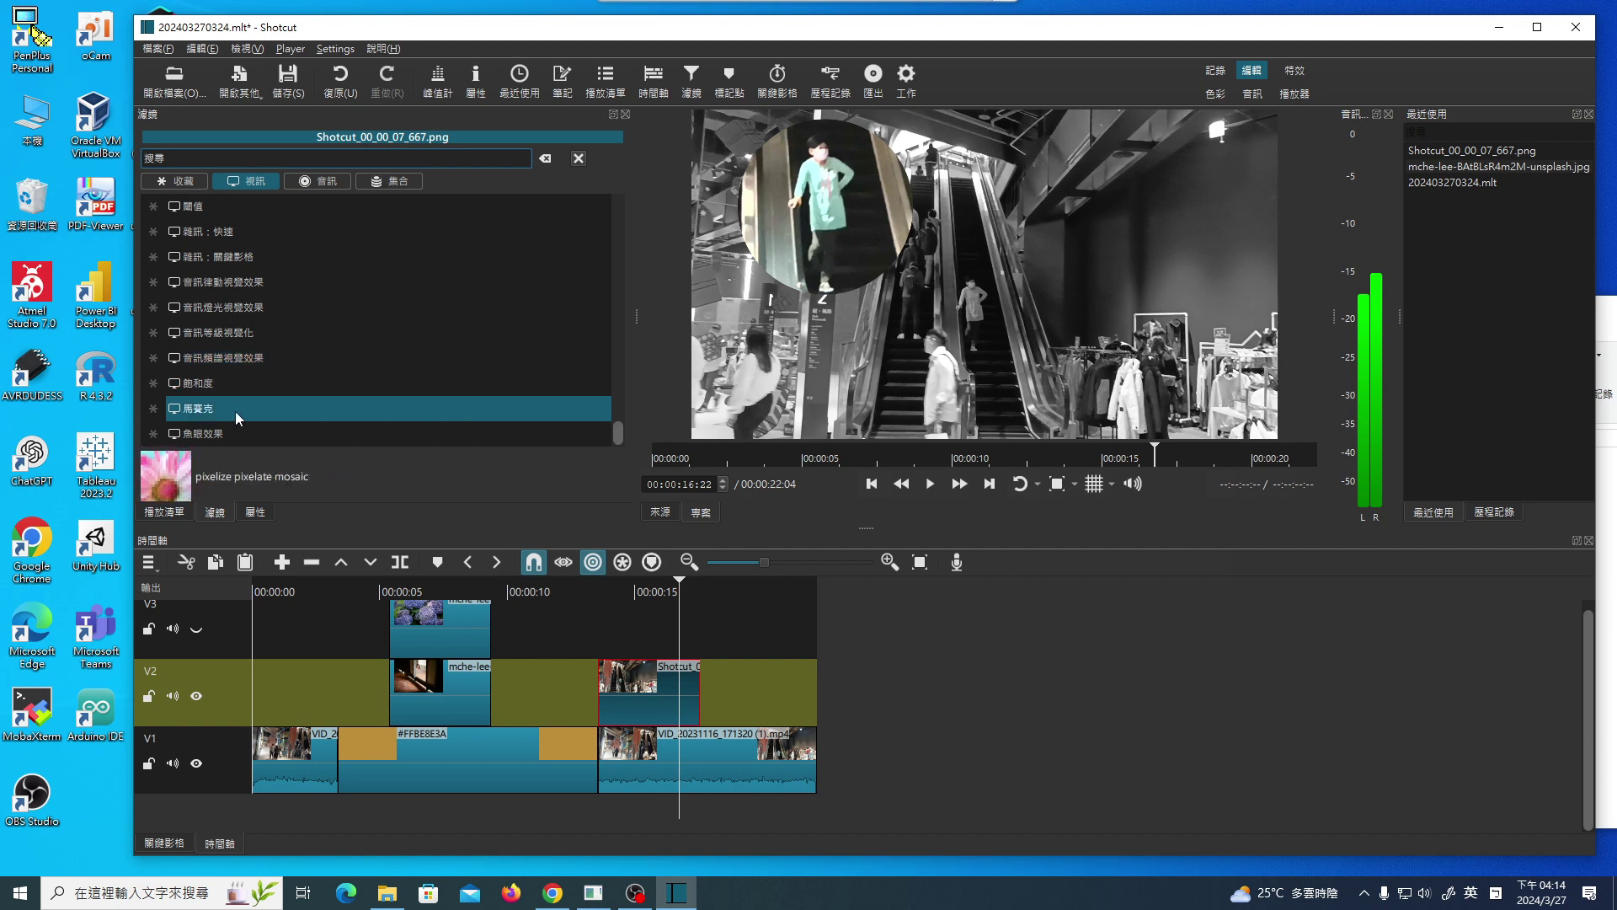
click(215, 411)
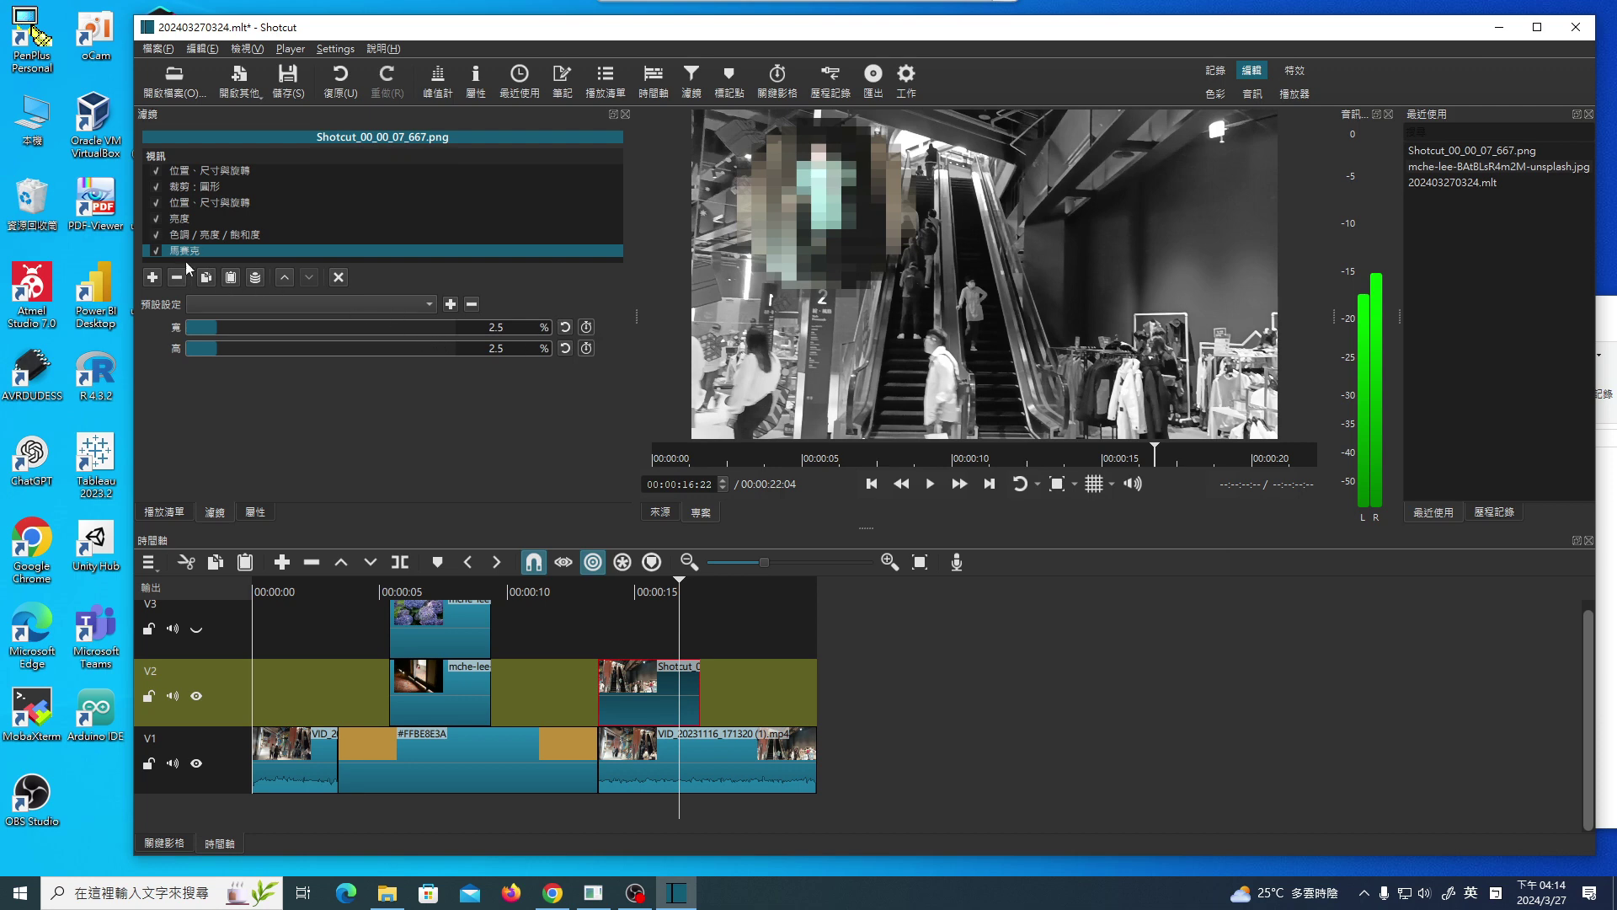
click(156, 251)
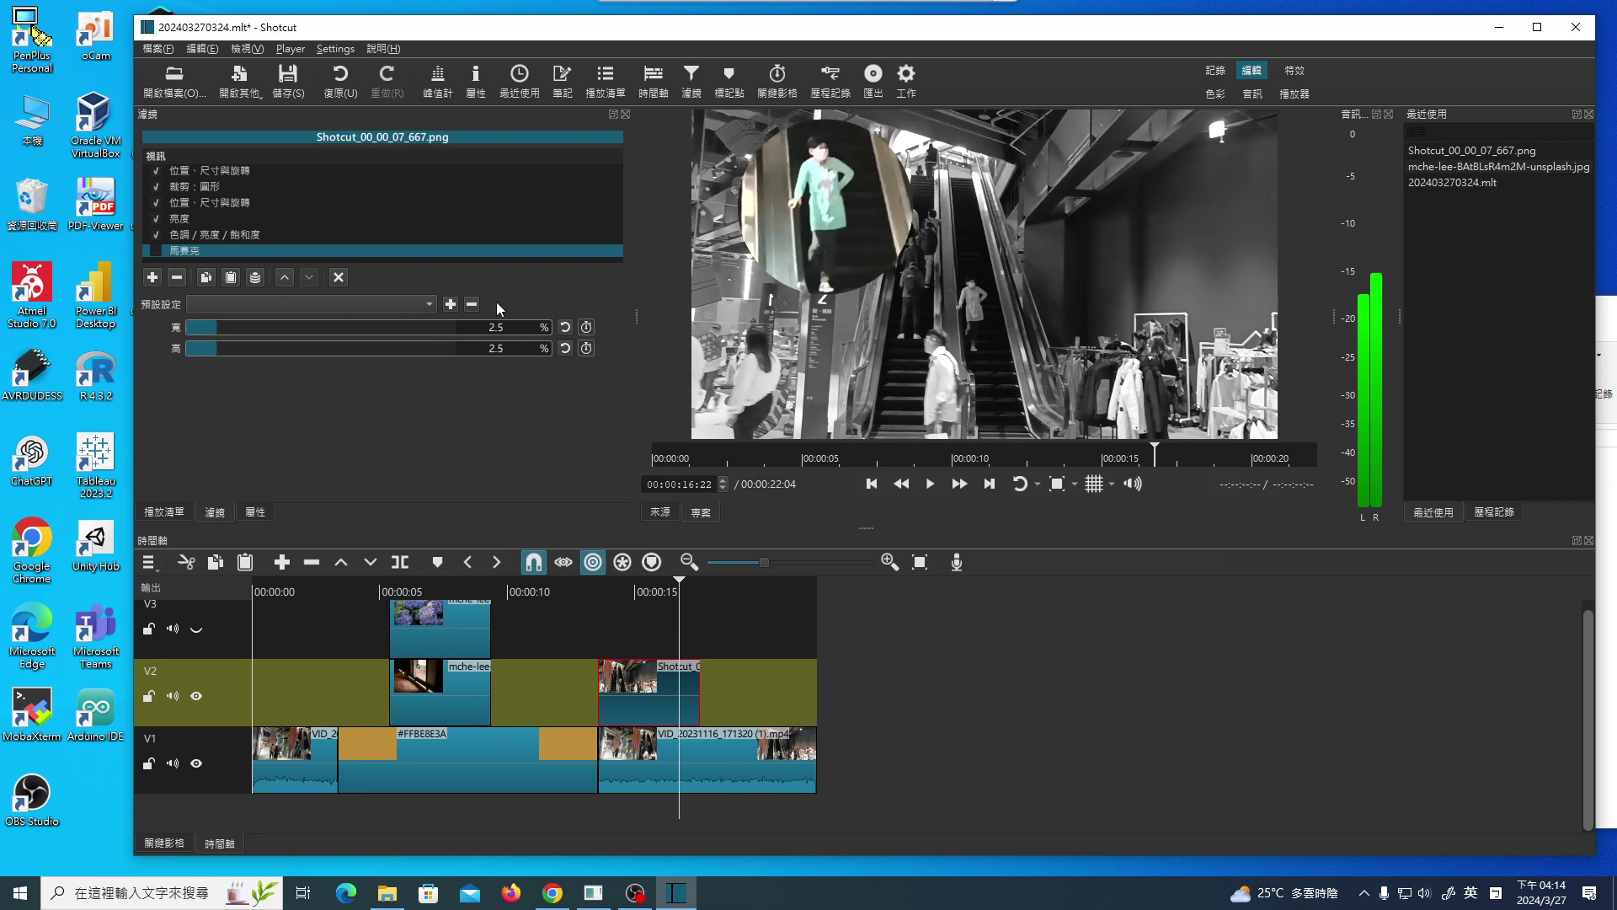
Step: Add a 模糊：高斯 (Gaussian blur) filter to the V2 image clip and set its amount to about 16.4%
click(153, 276)
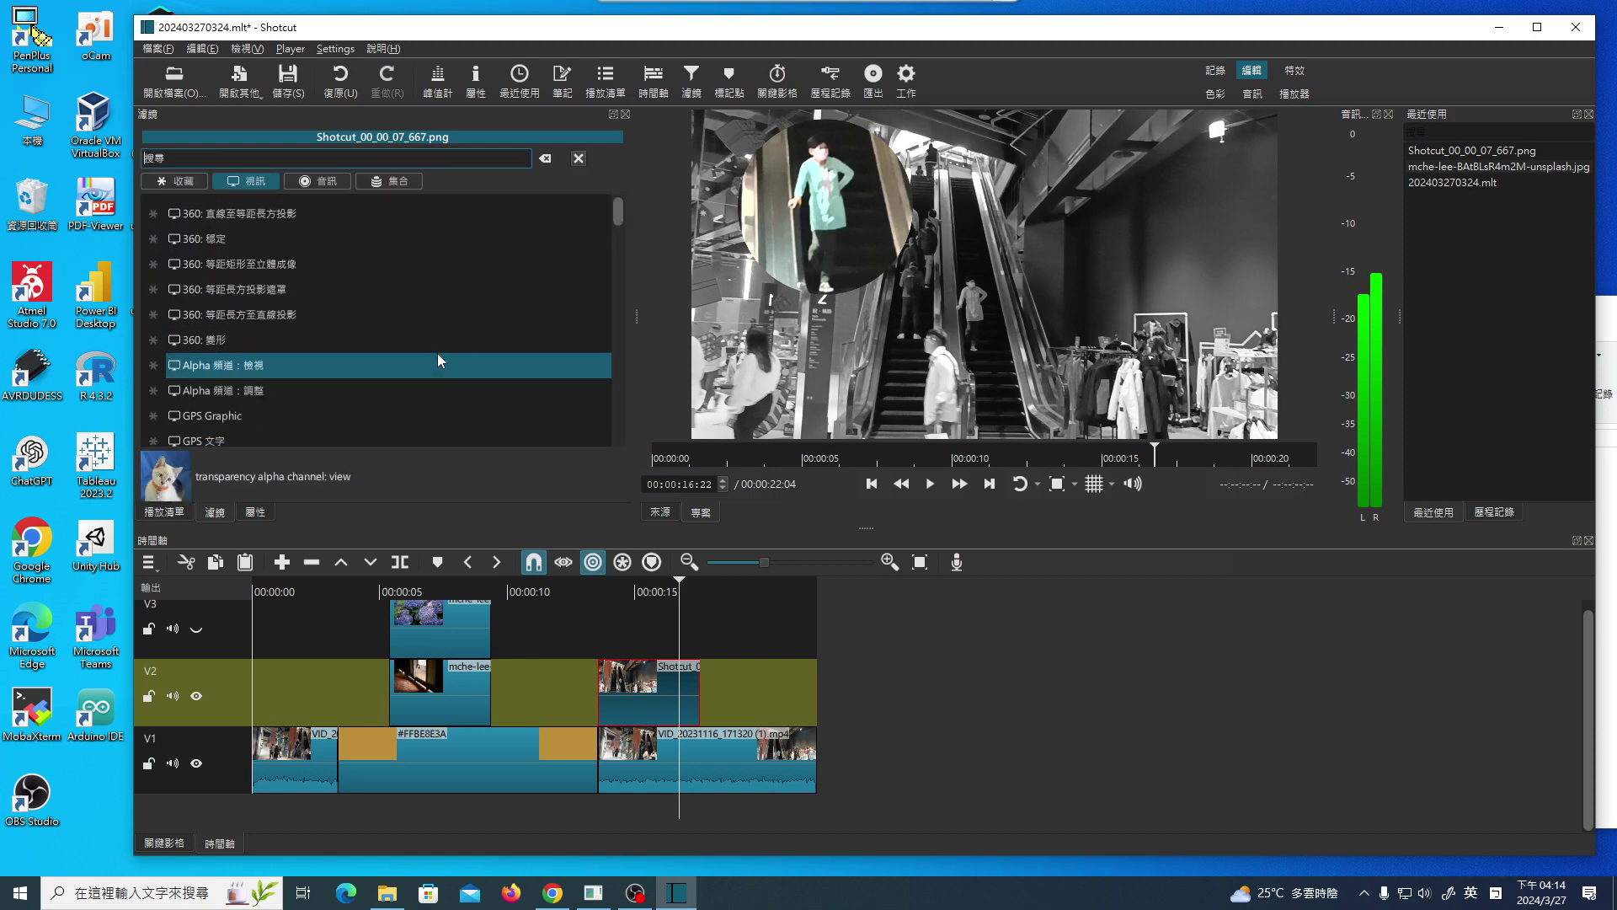
scroll(438, 353, down, 5)
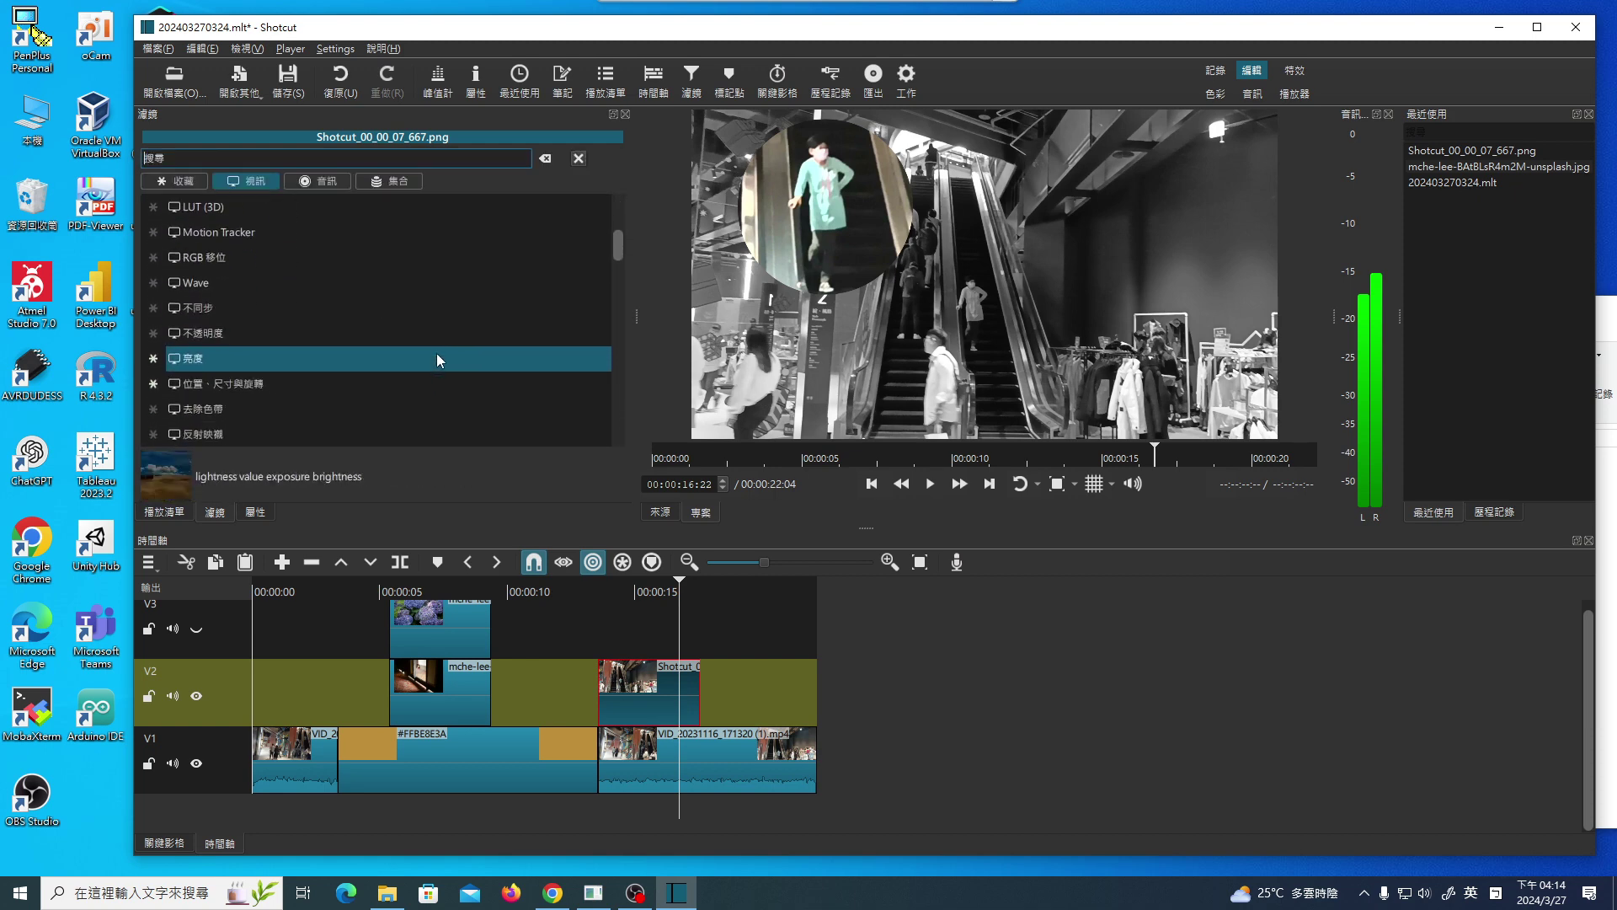
scroll(439, 349, down, 3)
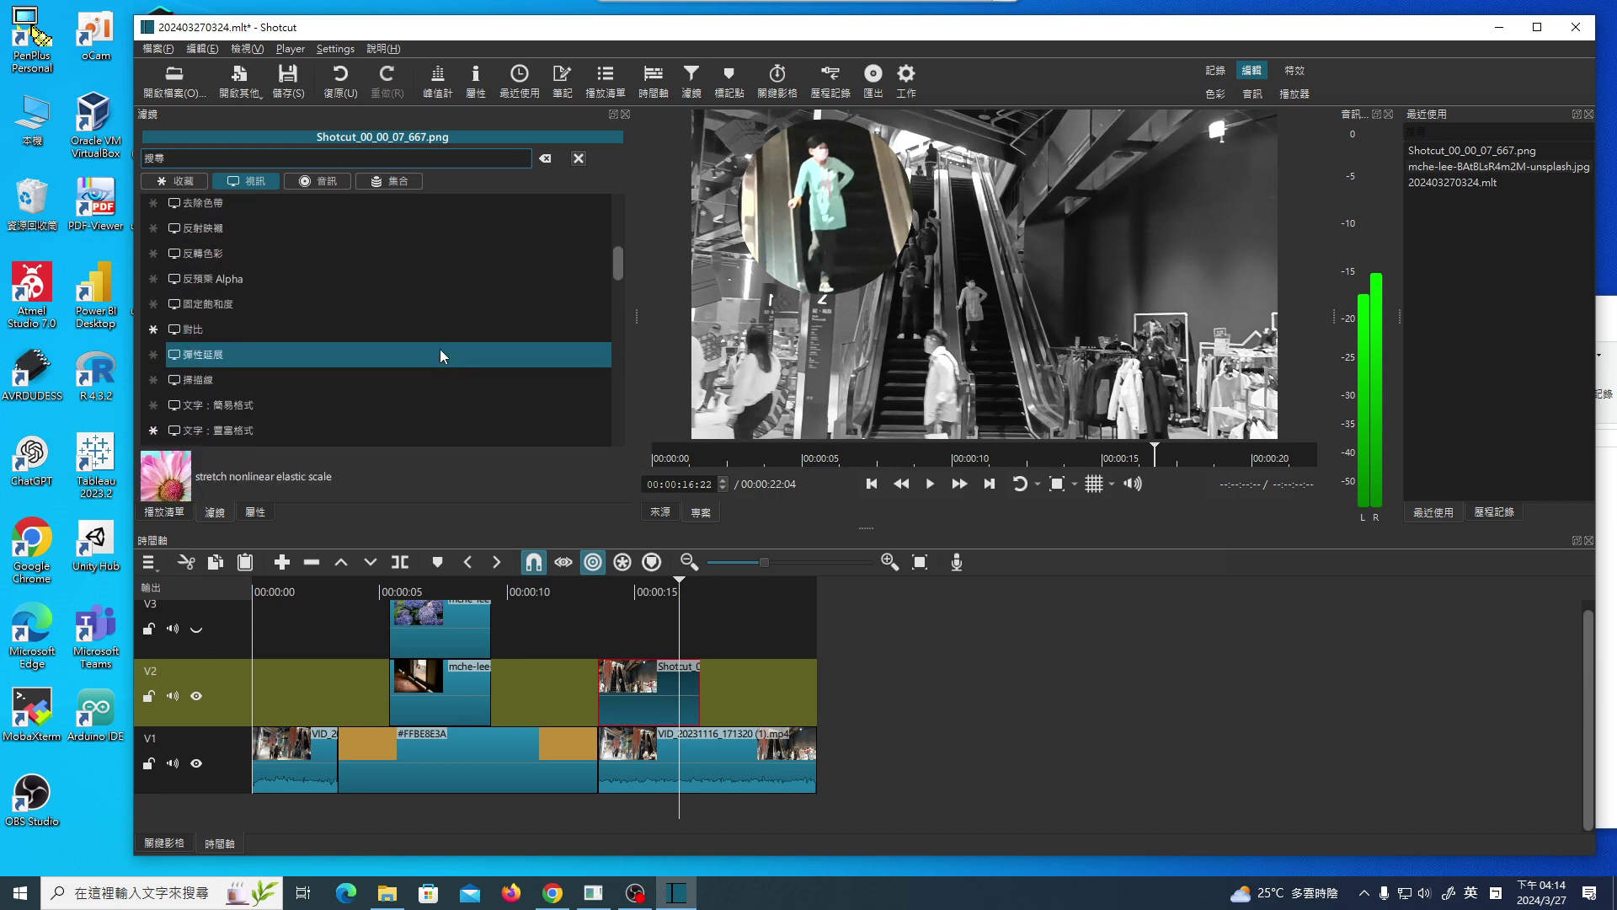
scroll(440, 350, down, 3)
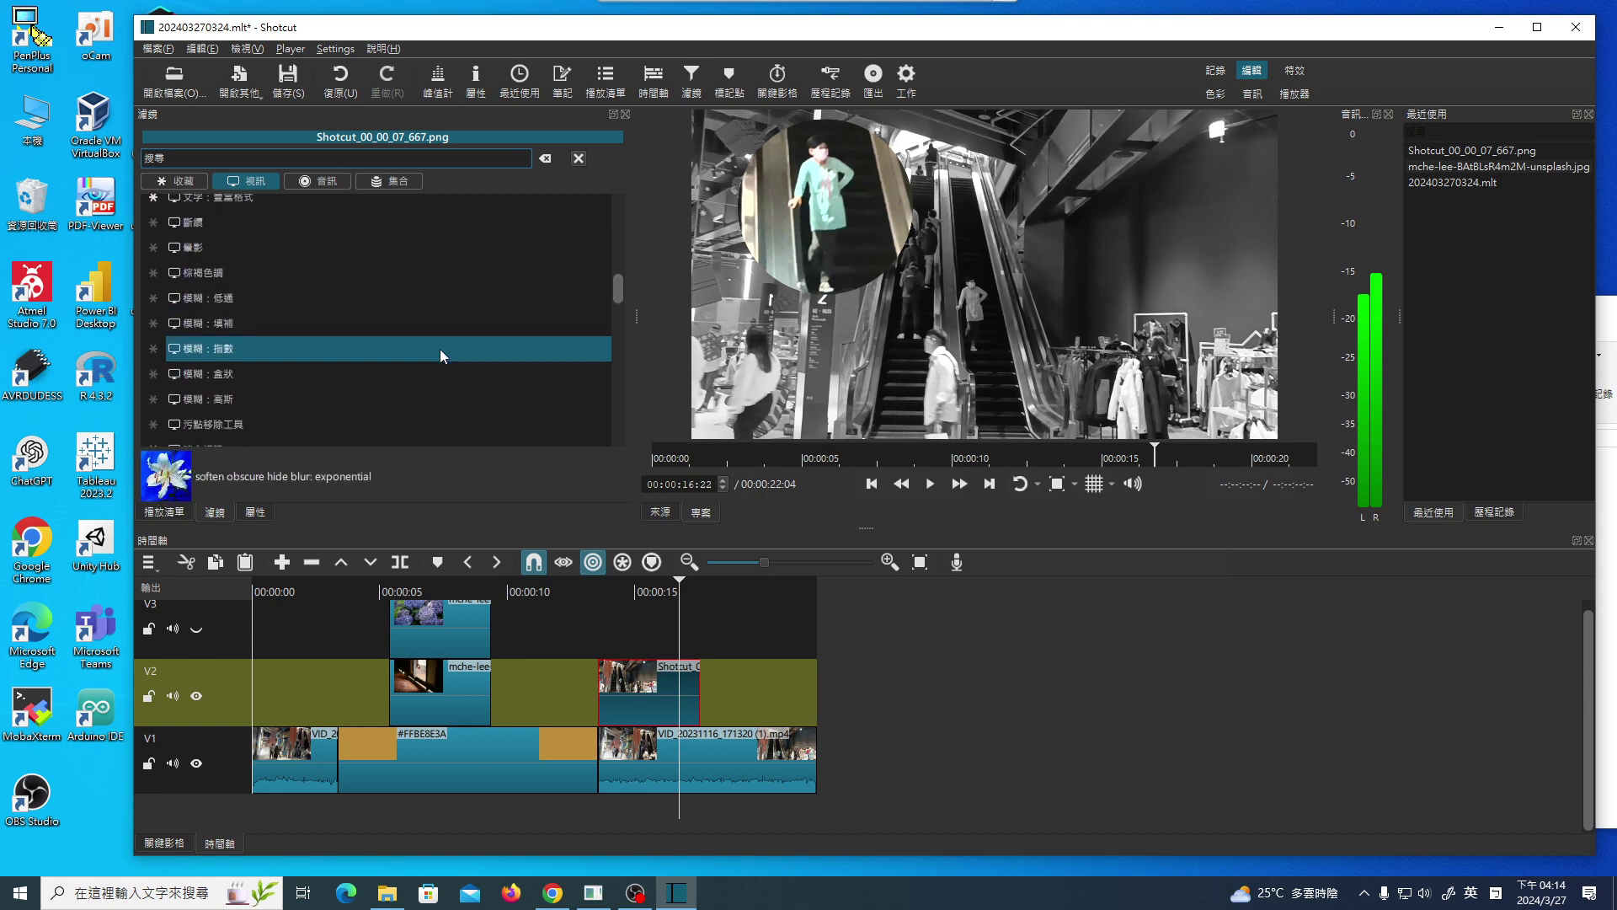
scroll(441, 349, down, 3)
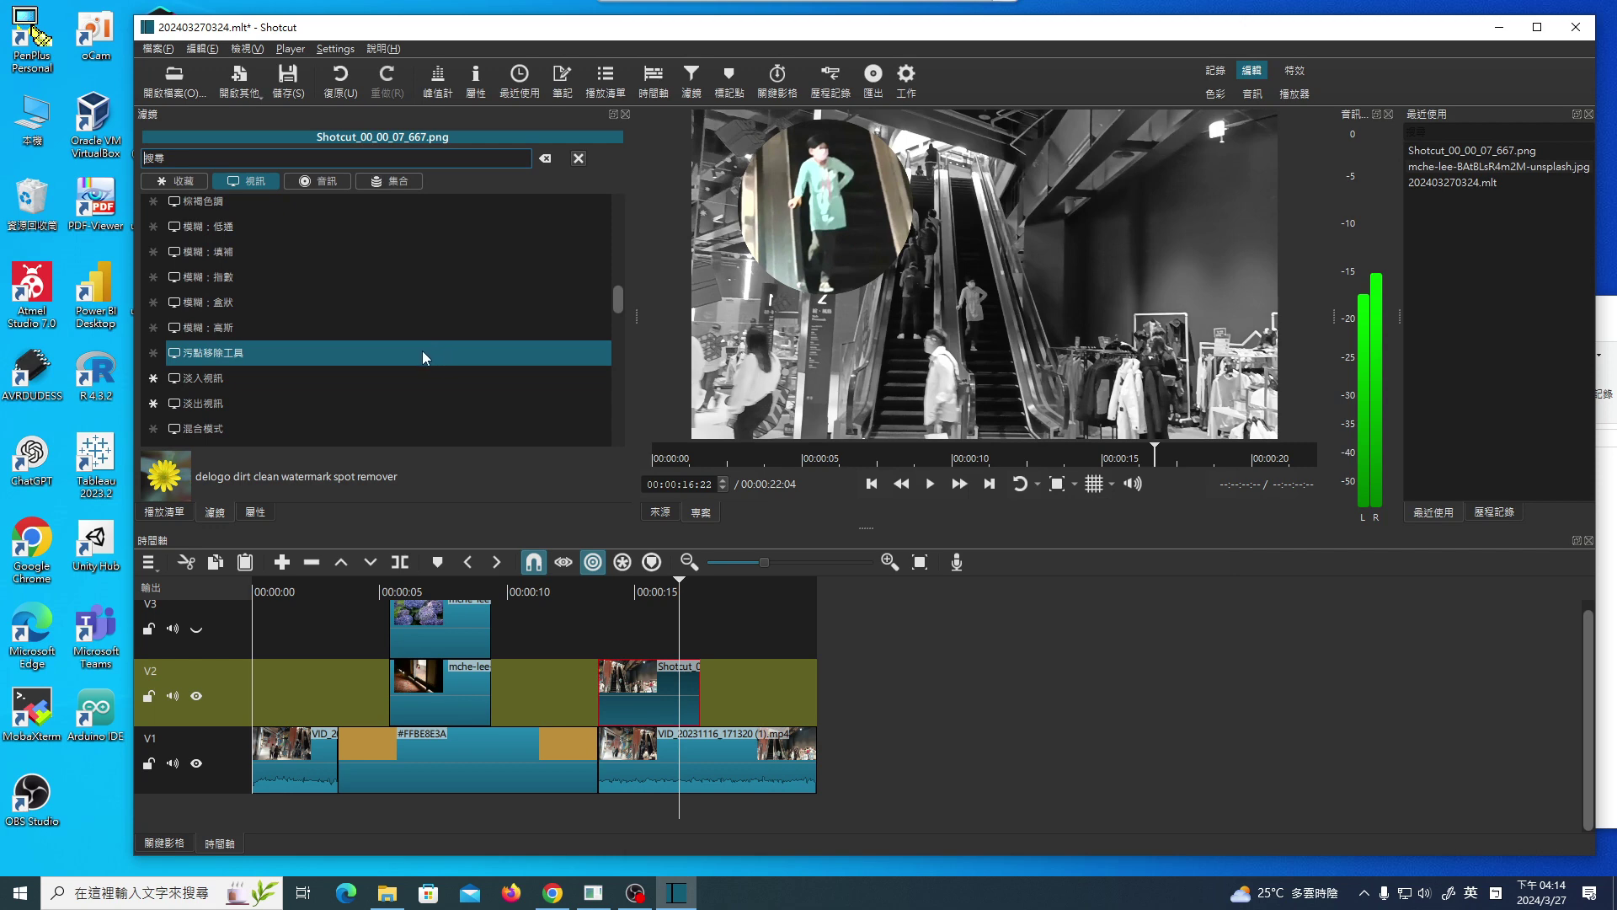
click(251, 333)
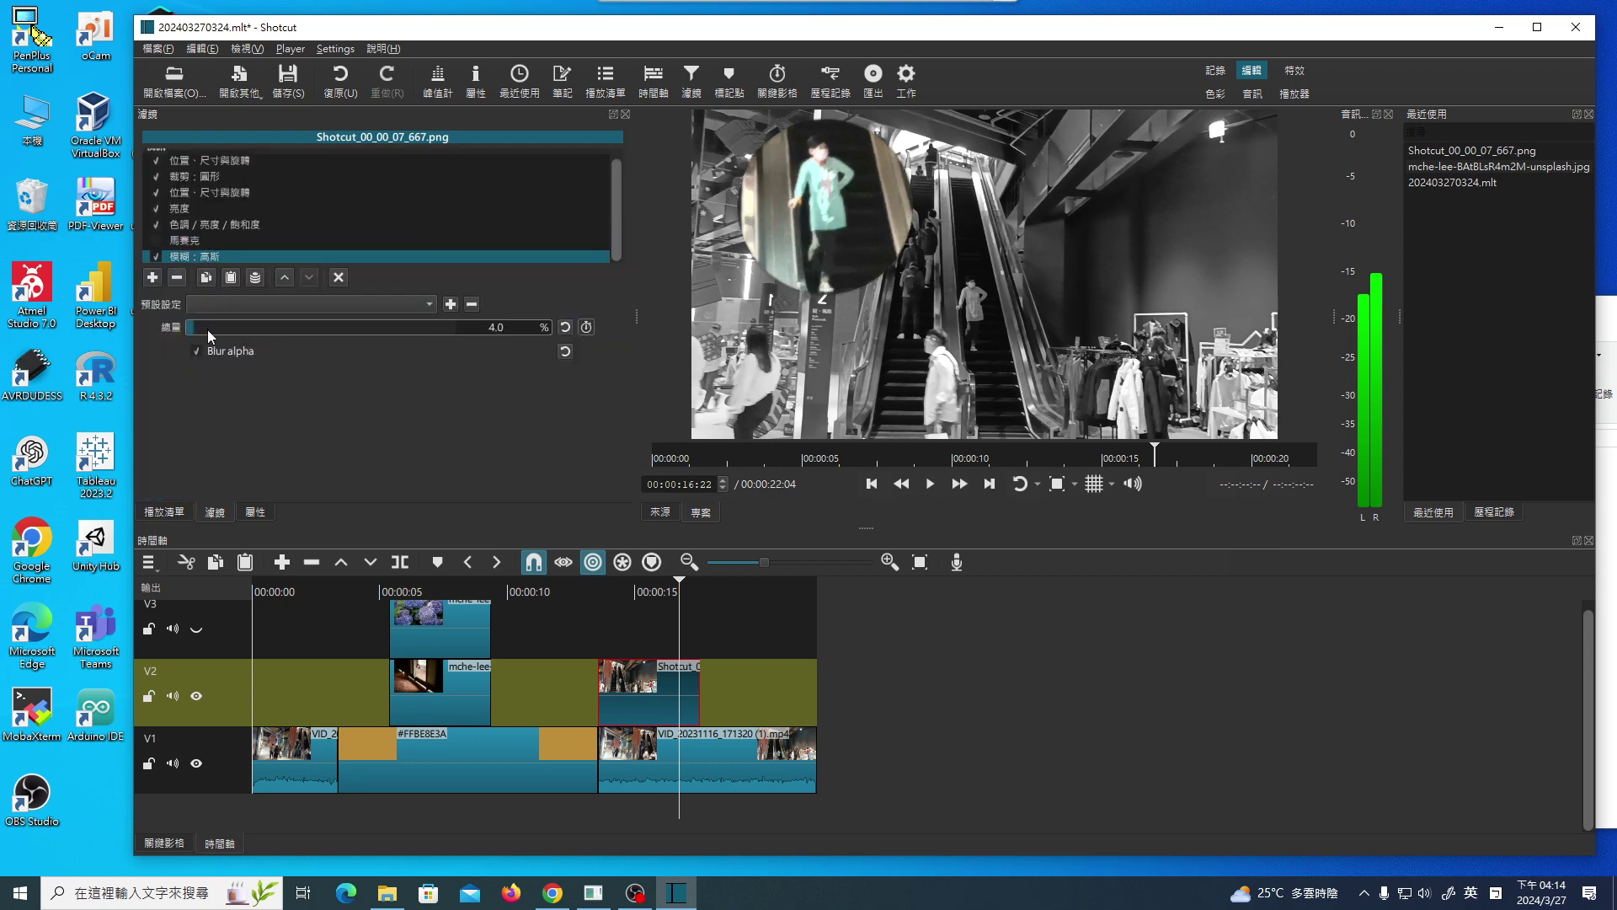
drag(207, 330, 231, 332)
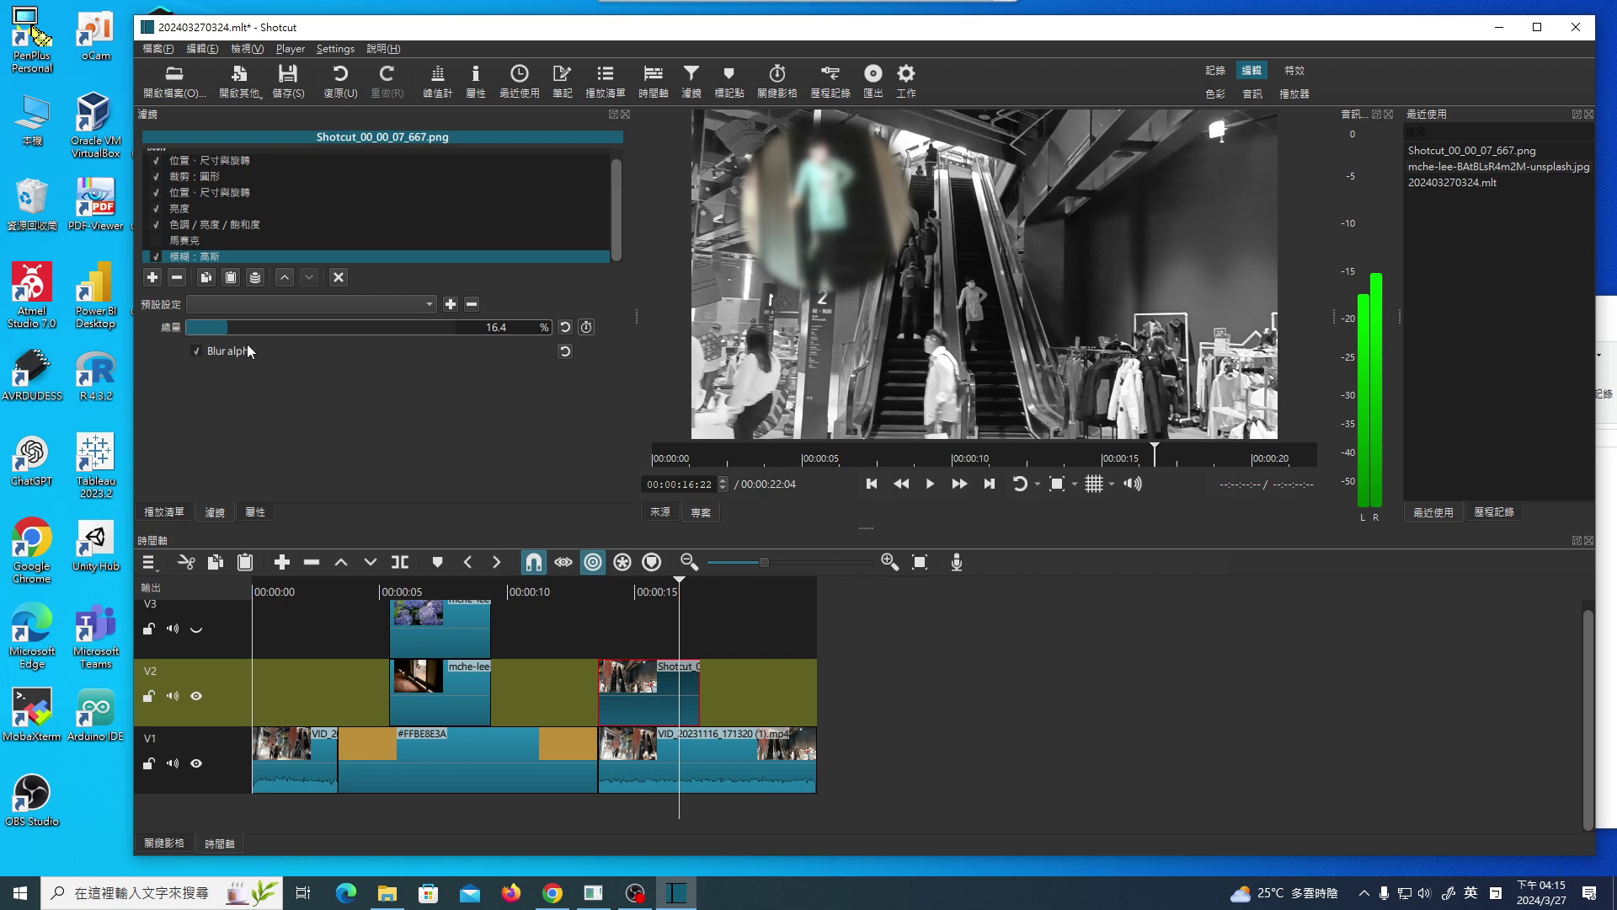
Step: Browse the list of available video filters for the V2 image clip, from the blur types through to the crop filters
click(151, 280)
scroll(355, 295, down, 1)
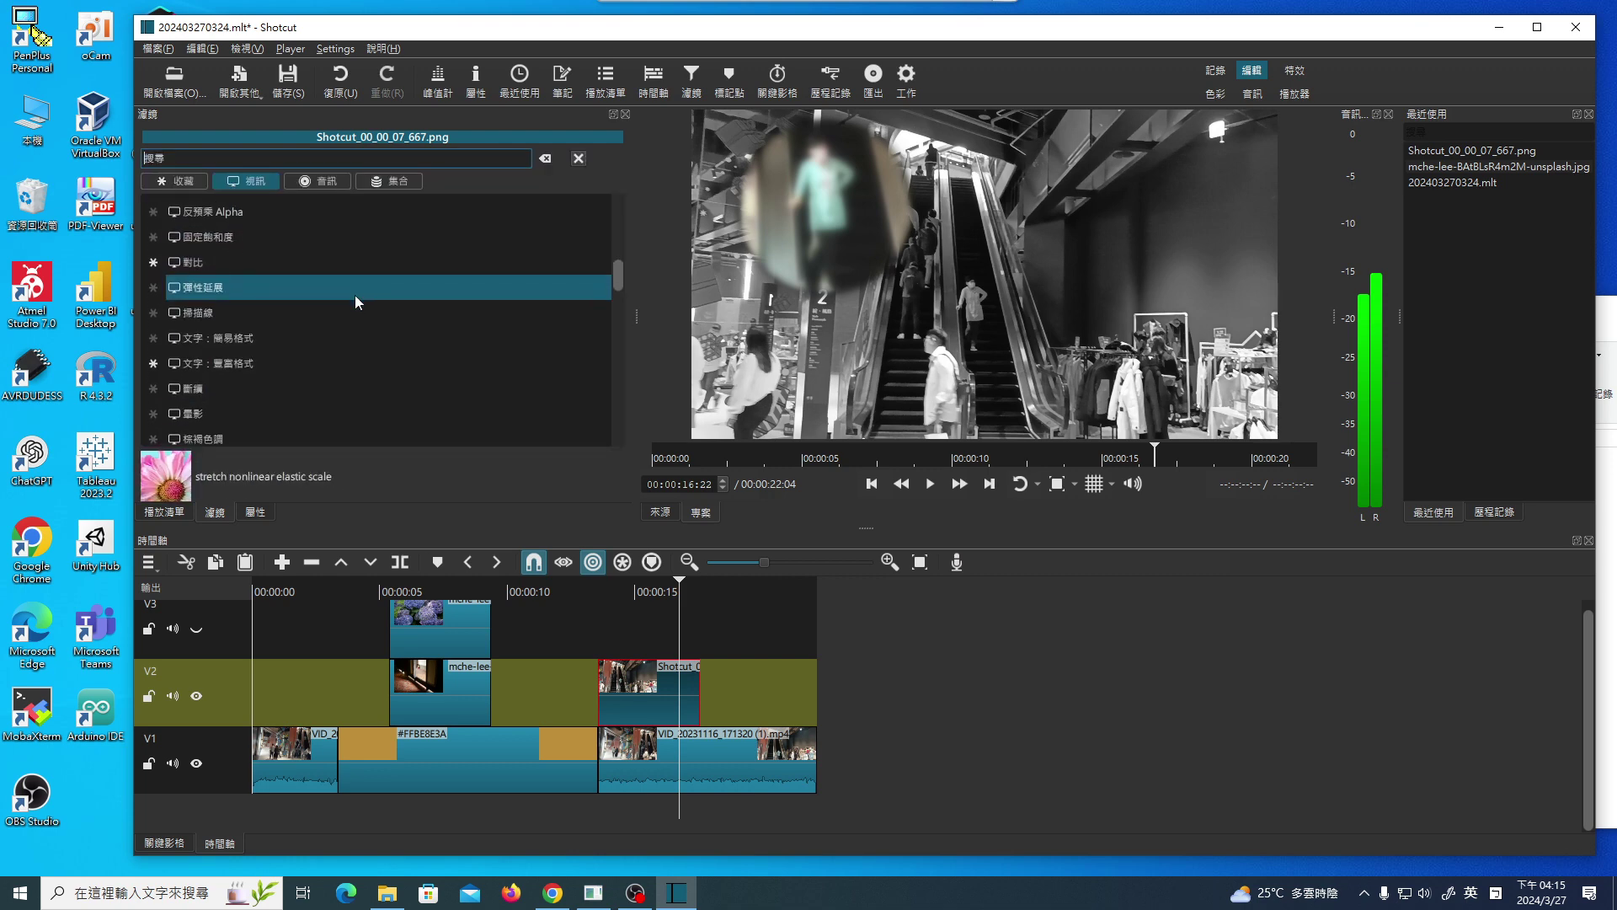
scroll(354, 294, down, 5)
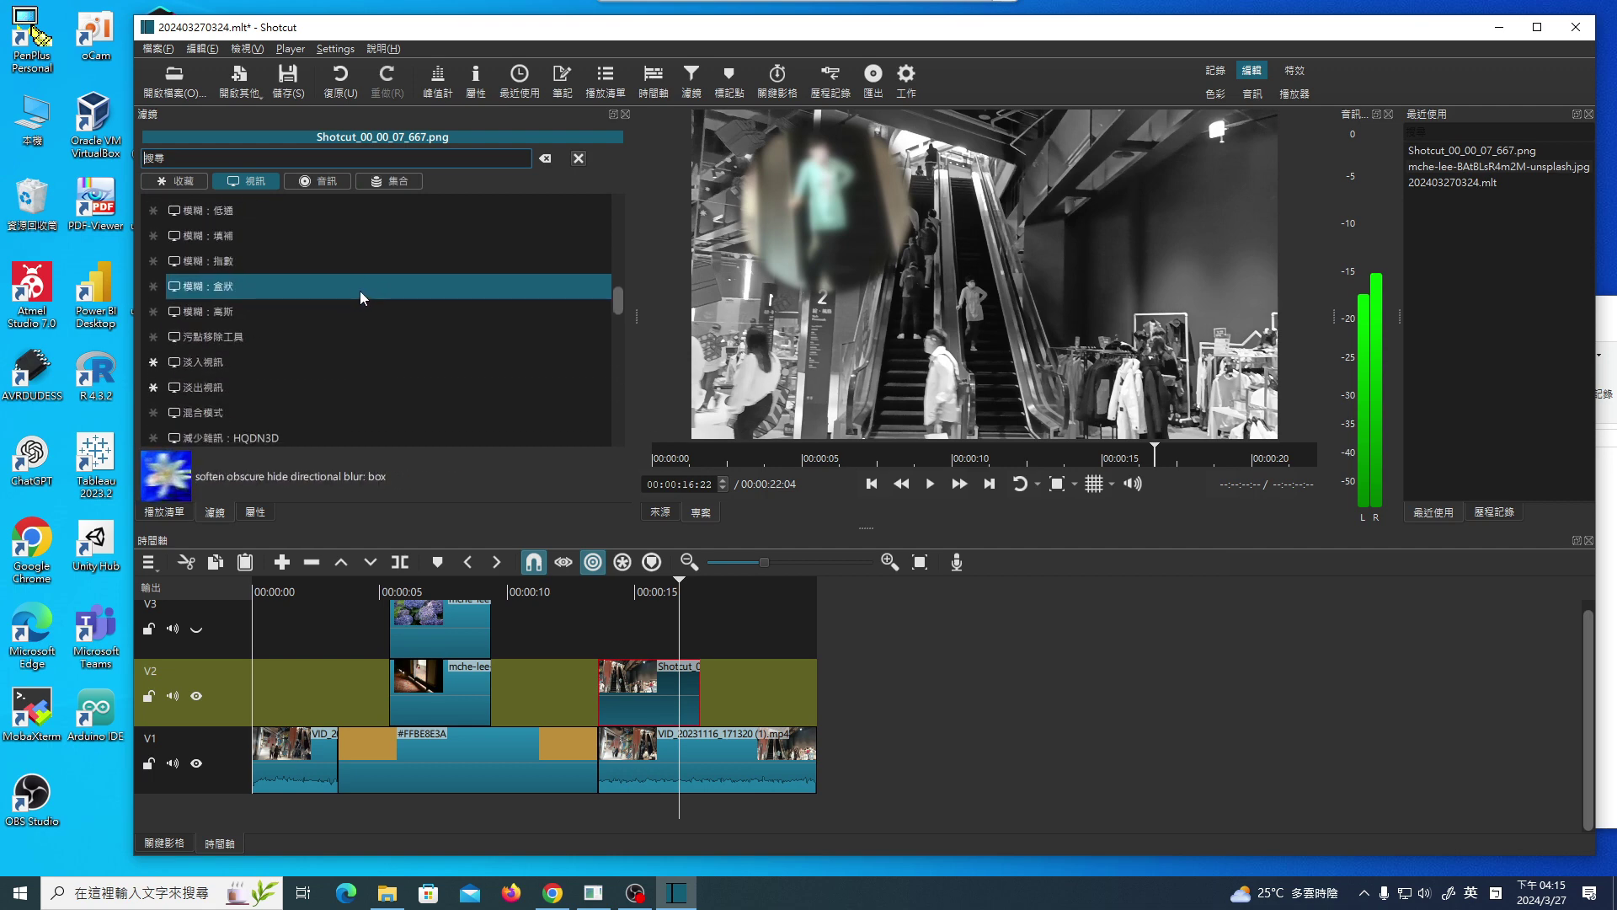
scroll(360, 290, down, 3)
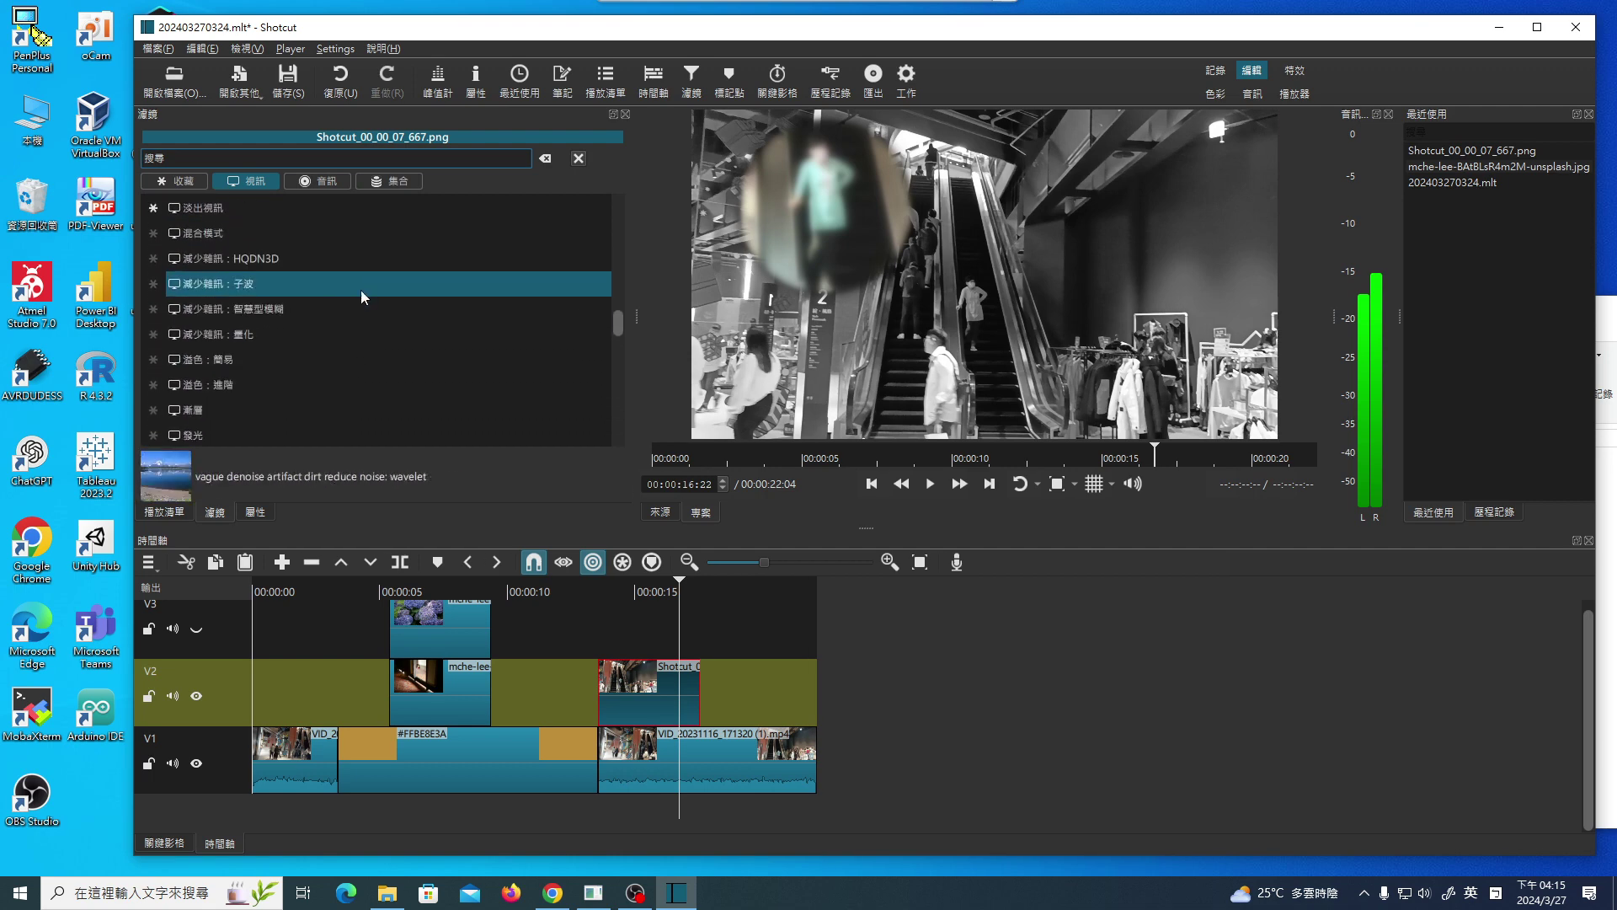
scroll(361, 294, down, 1)
scroll(368, 292, down, 3)
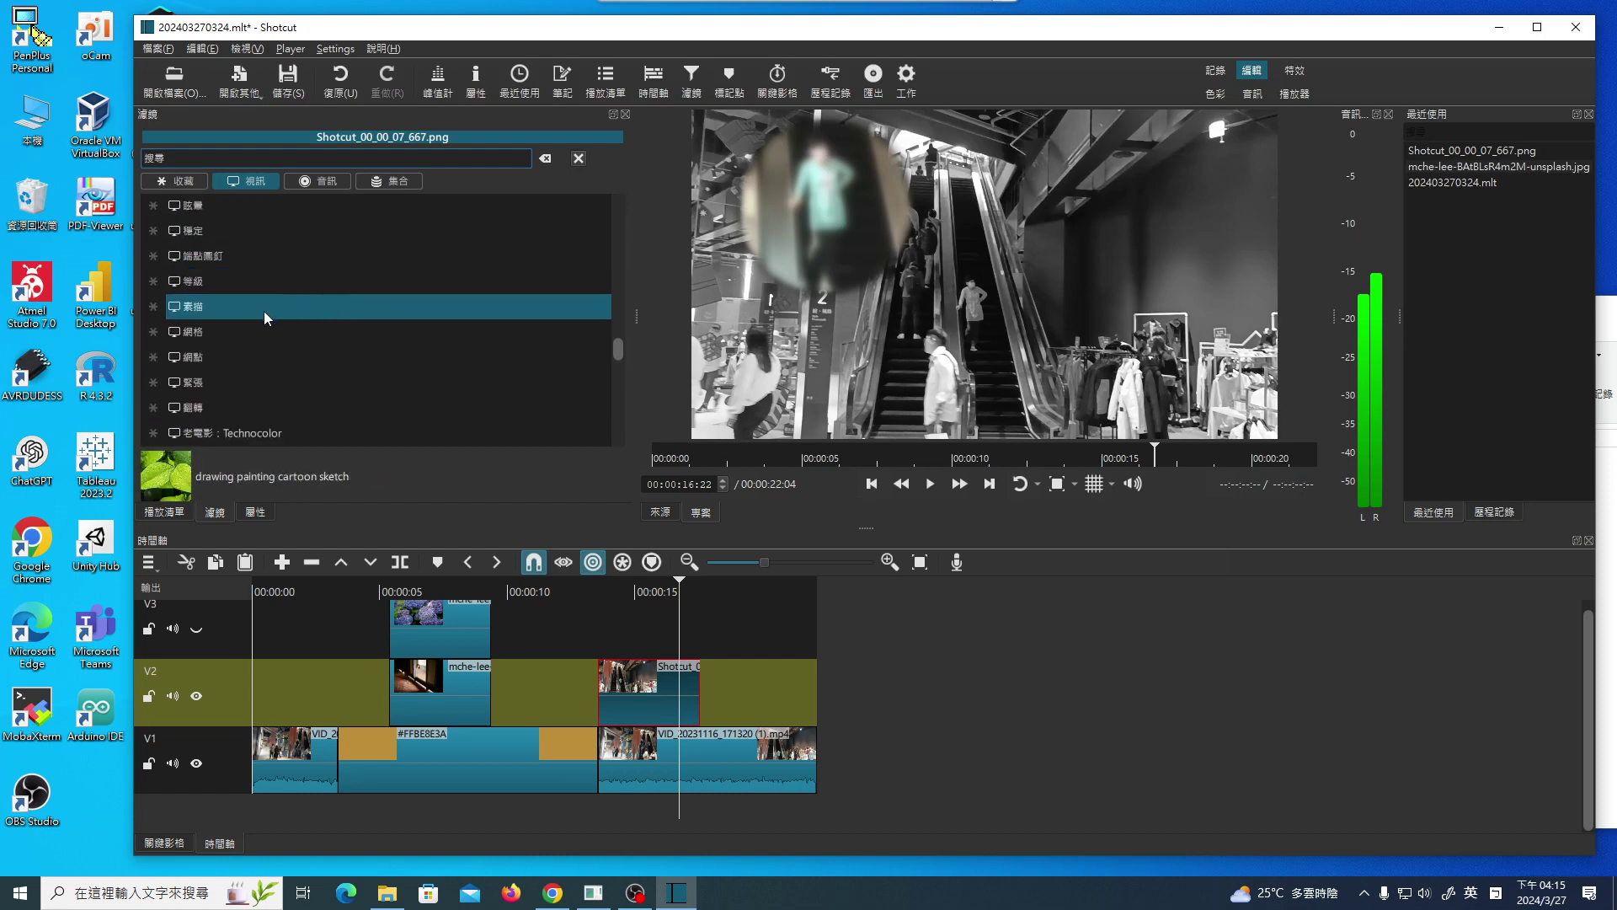
scroll(344, 346, down, 2)
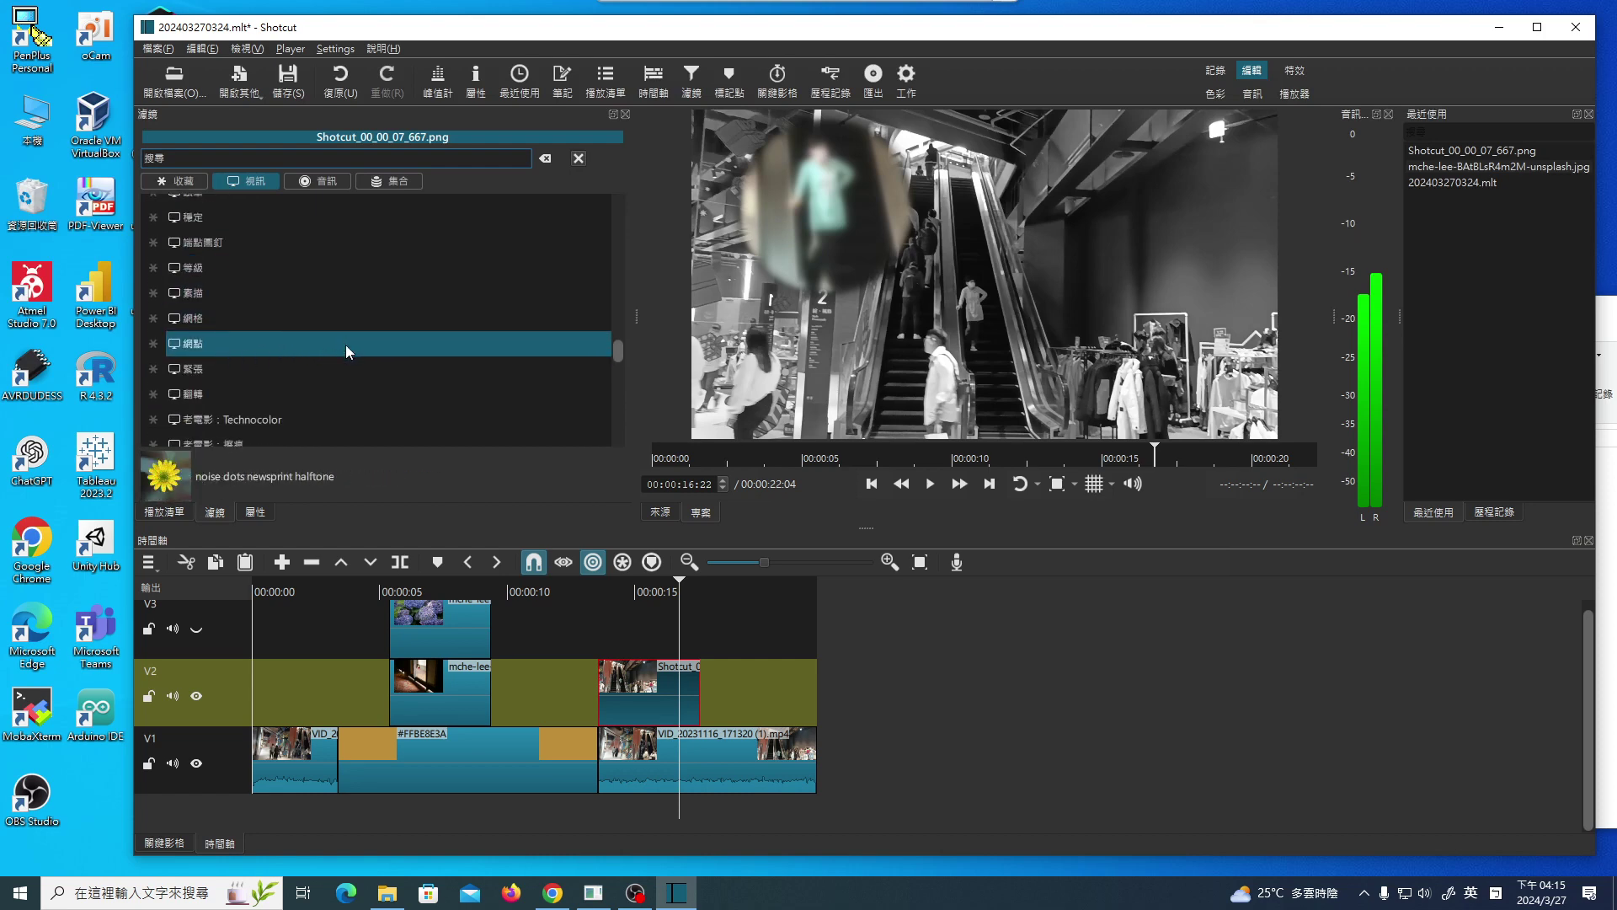
scroll(346, 340, down, 1)
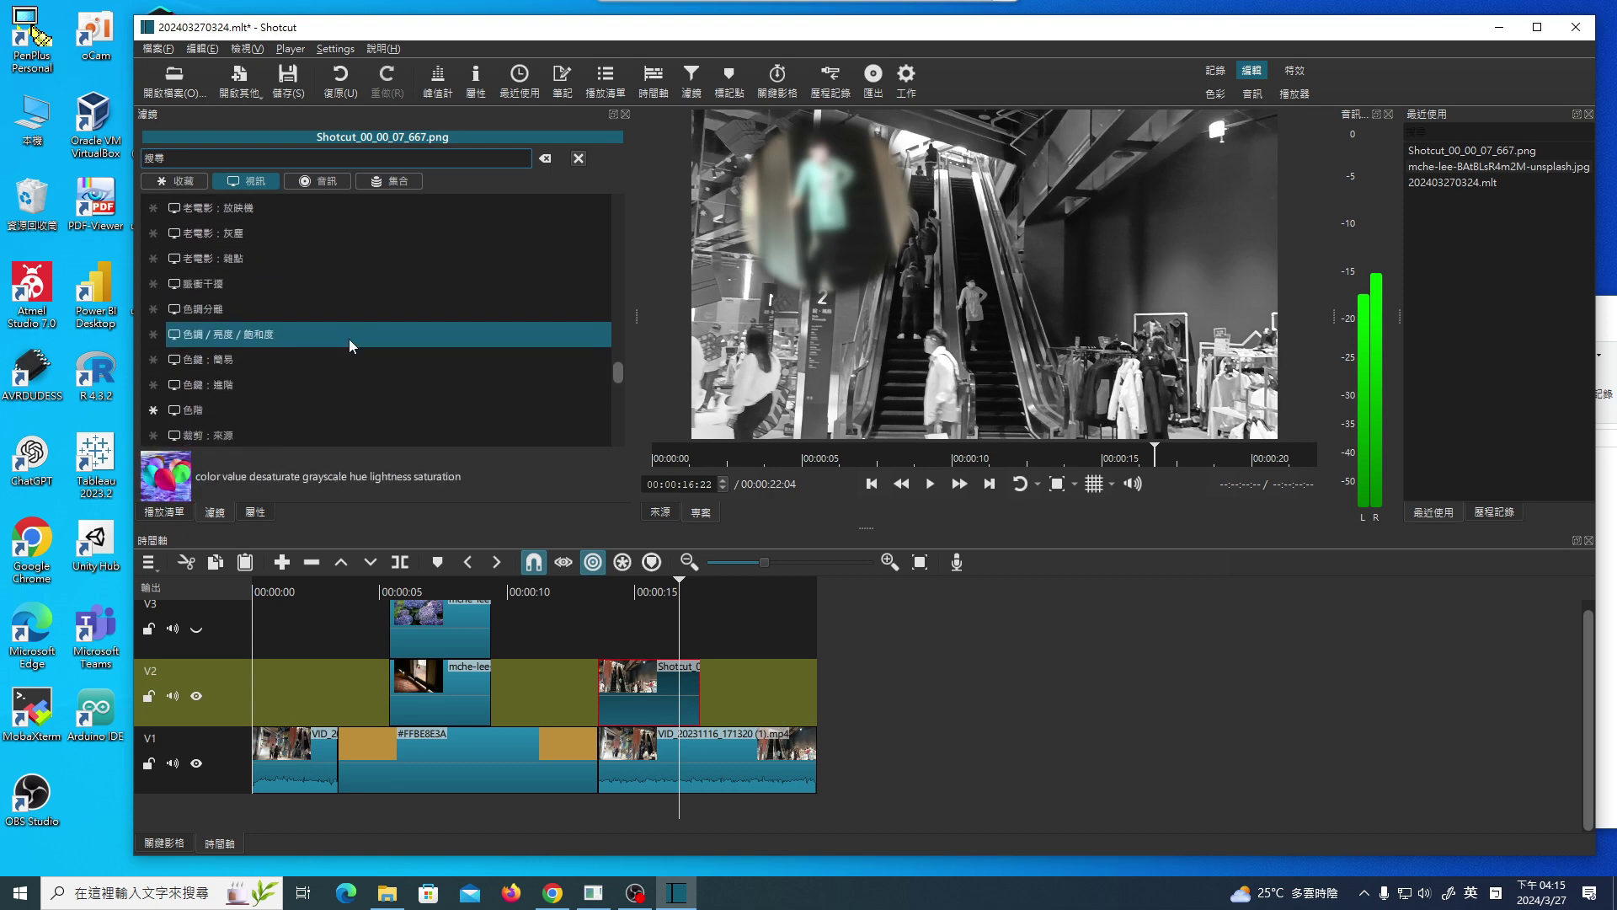
scroll(350, 334, down, 1)
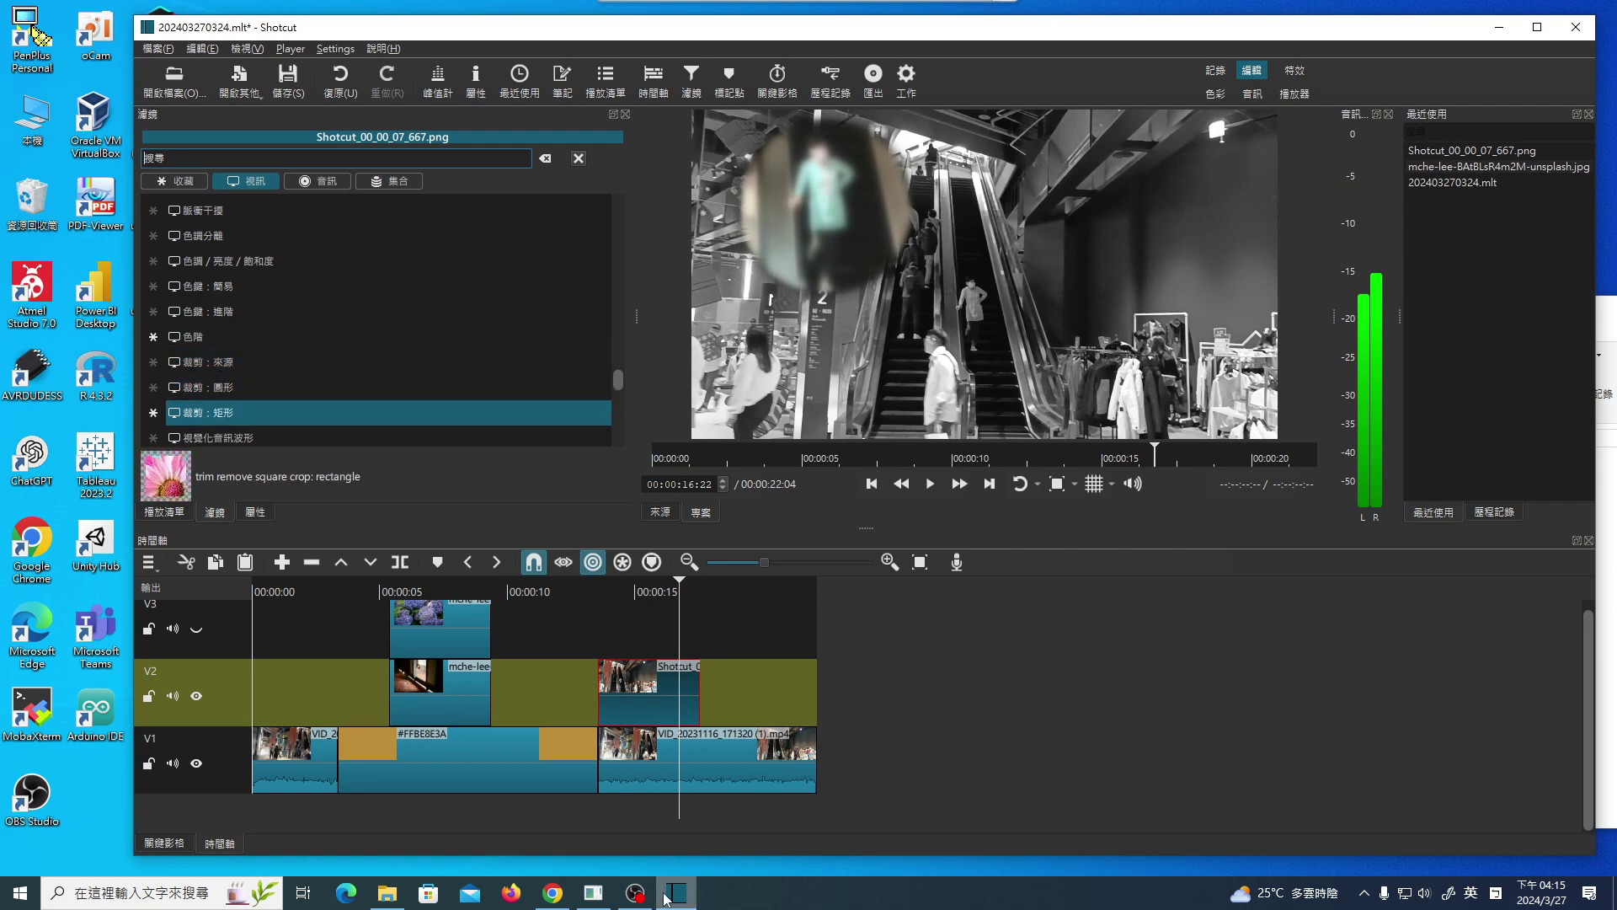
mouse_move(637, 896)
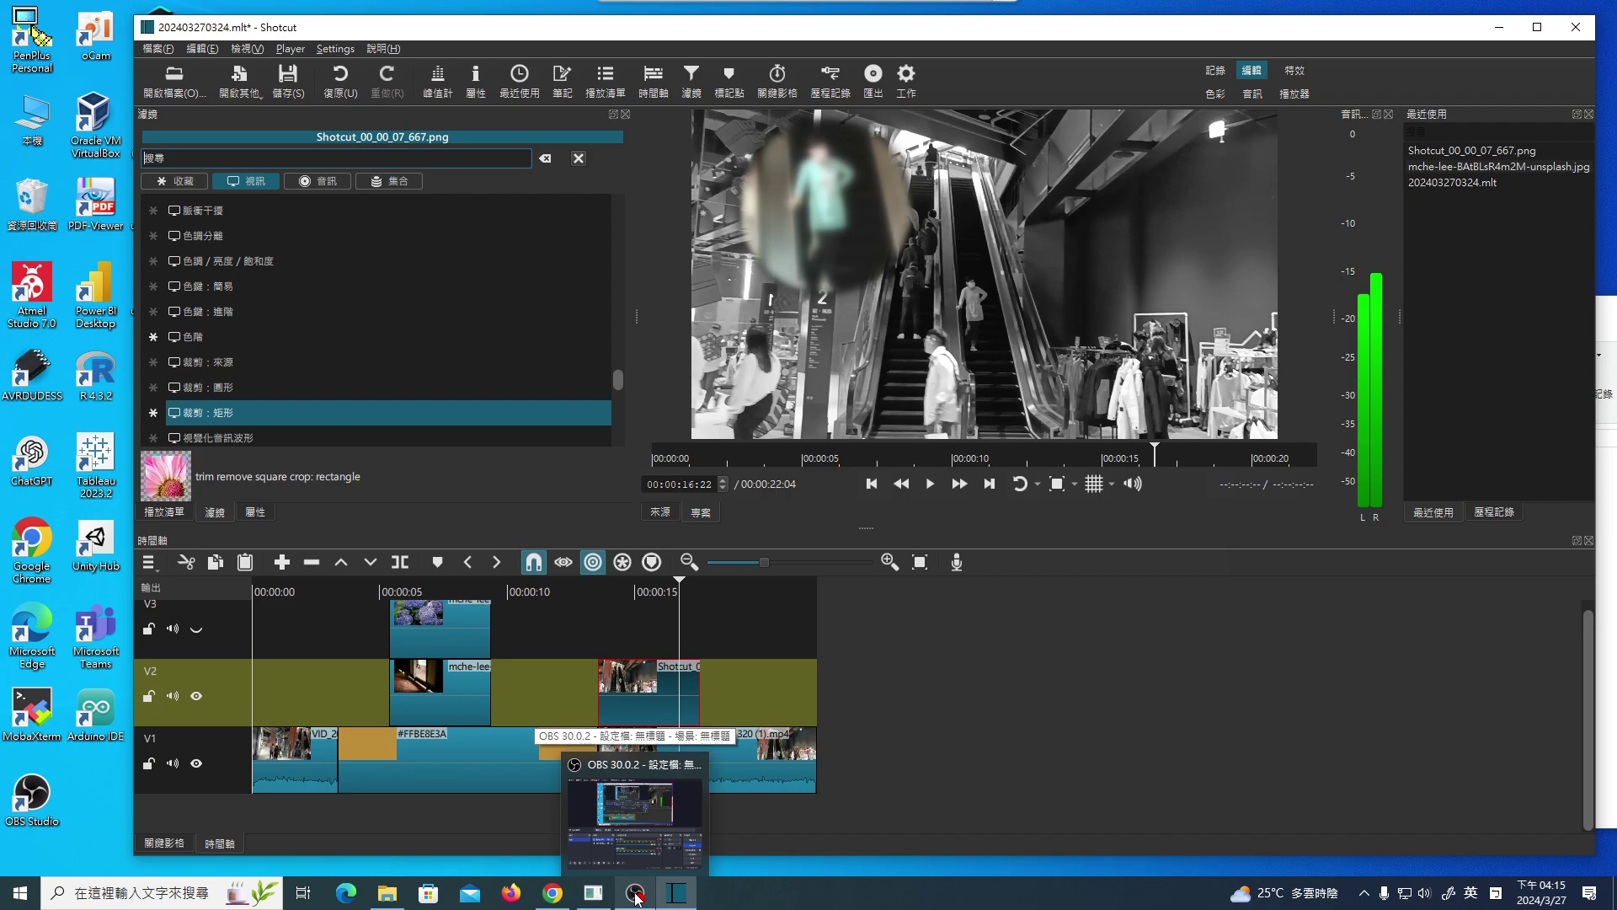